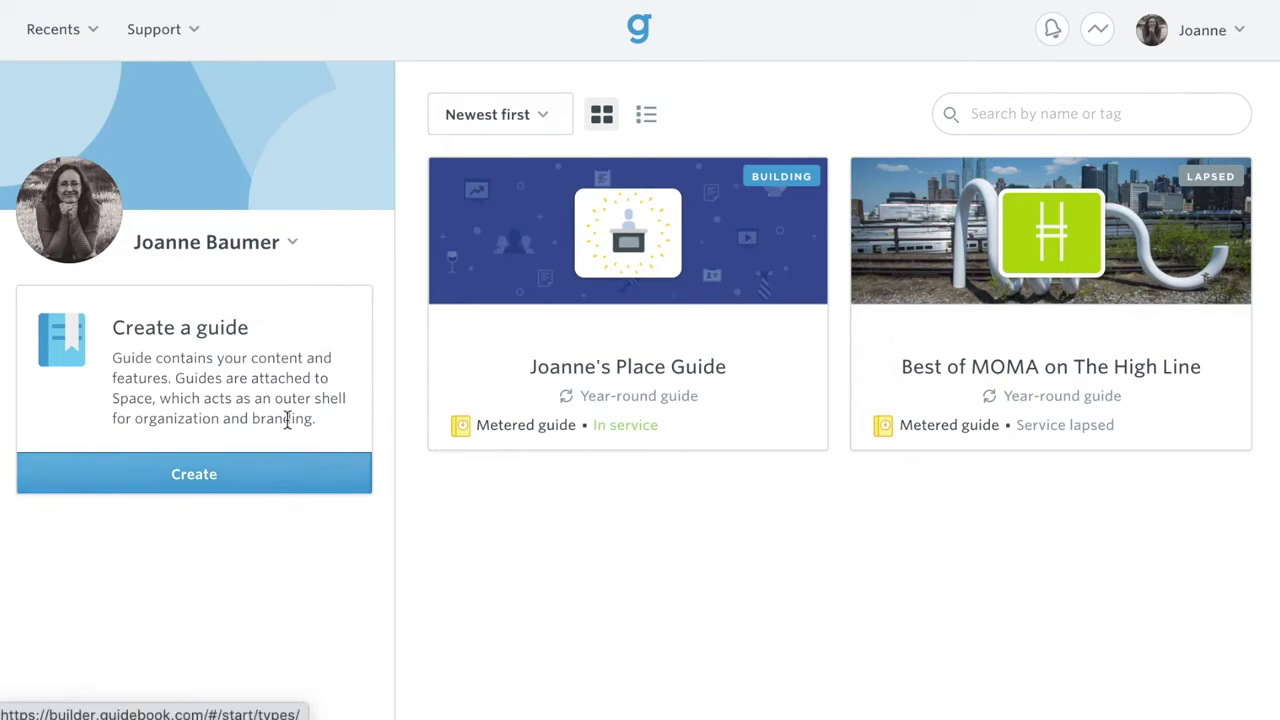
Step: Show the list of organizations and accounts available to switch to
left_click(296, 245)
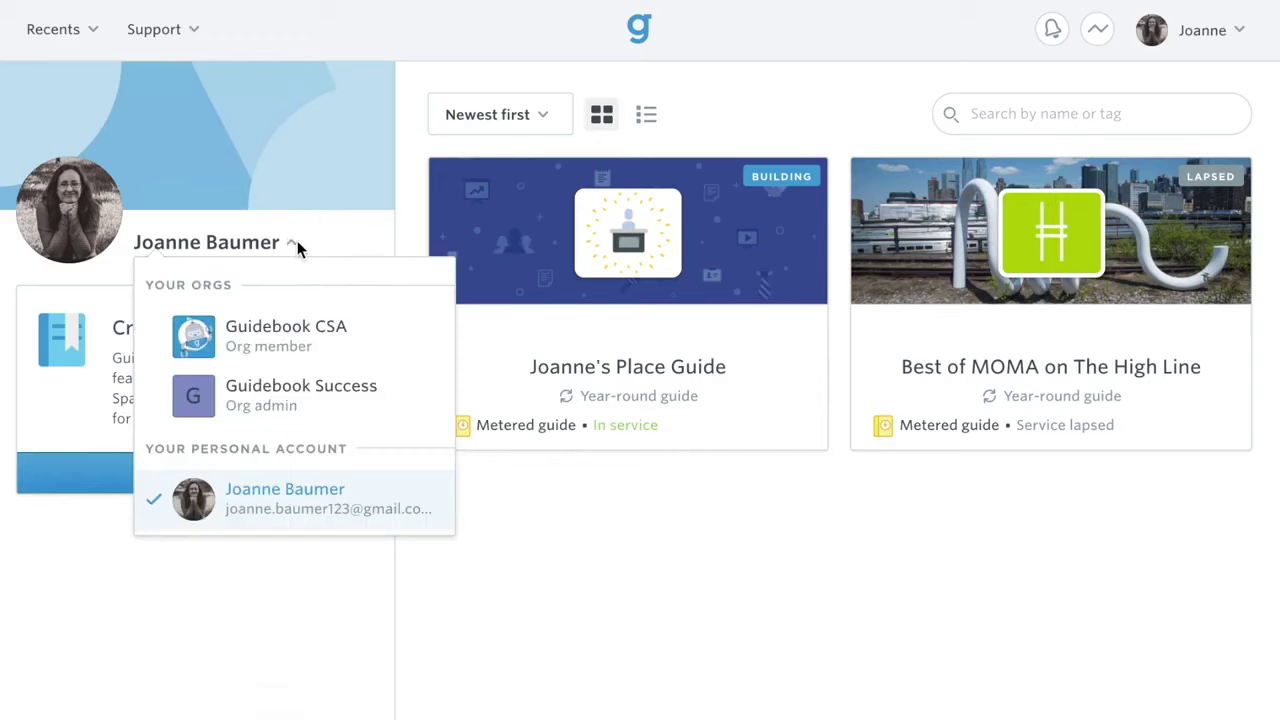
Step: Switch to the Guidebook Success organization and preview which new guides can be built
left_click(357, 403)
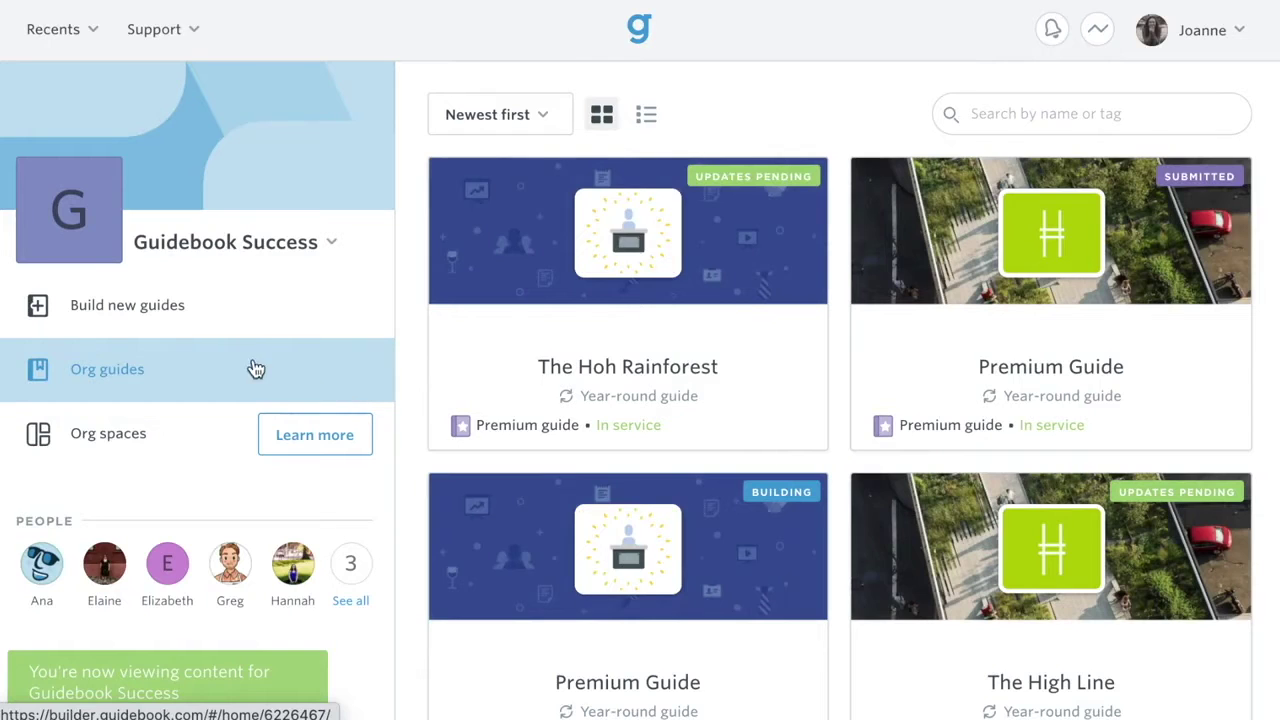
left_click(197, 307)
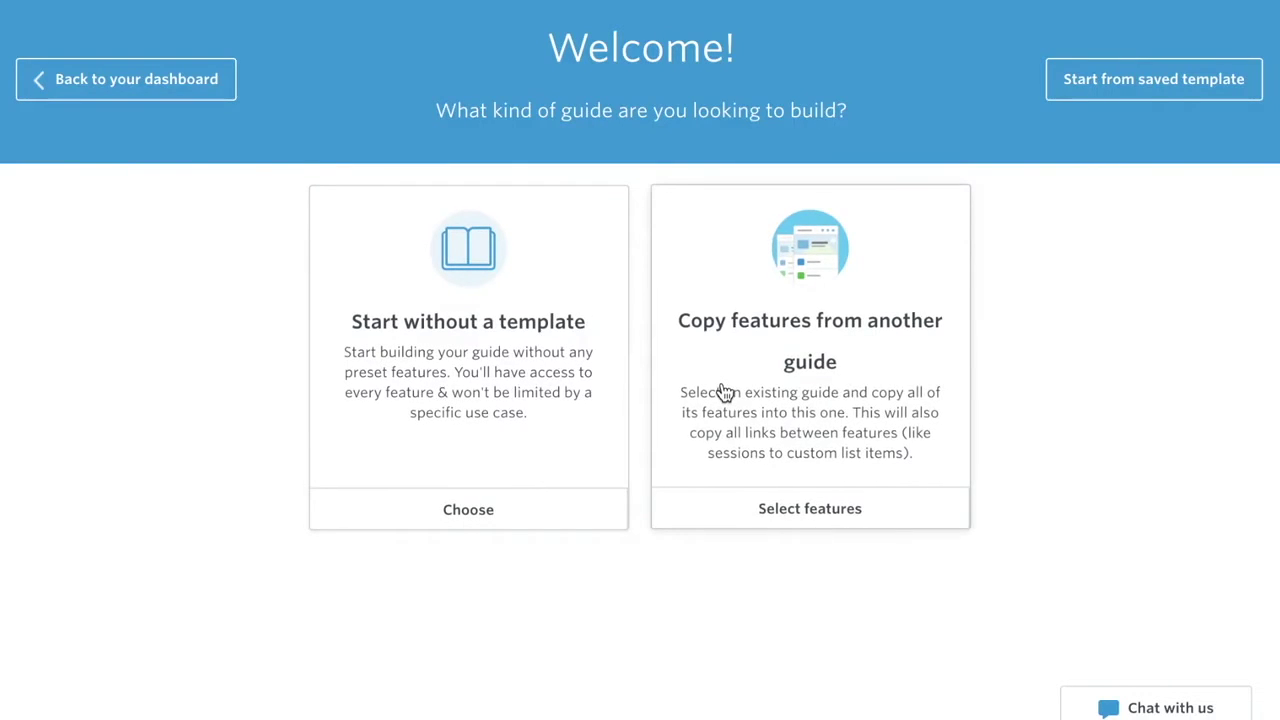
left_click(222, 79)
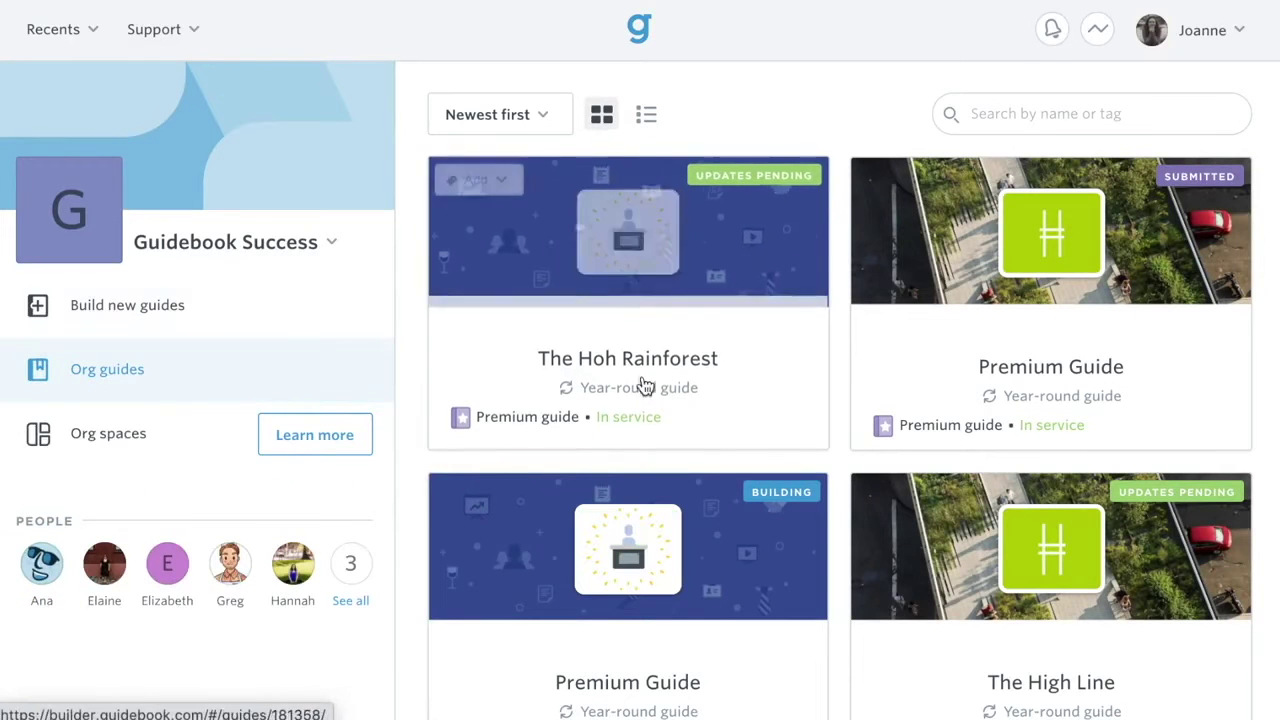
Step: Scroll the organization's guides, then try the sort options and the search box
scroll(962, 493, "down", 1)
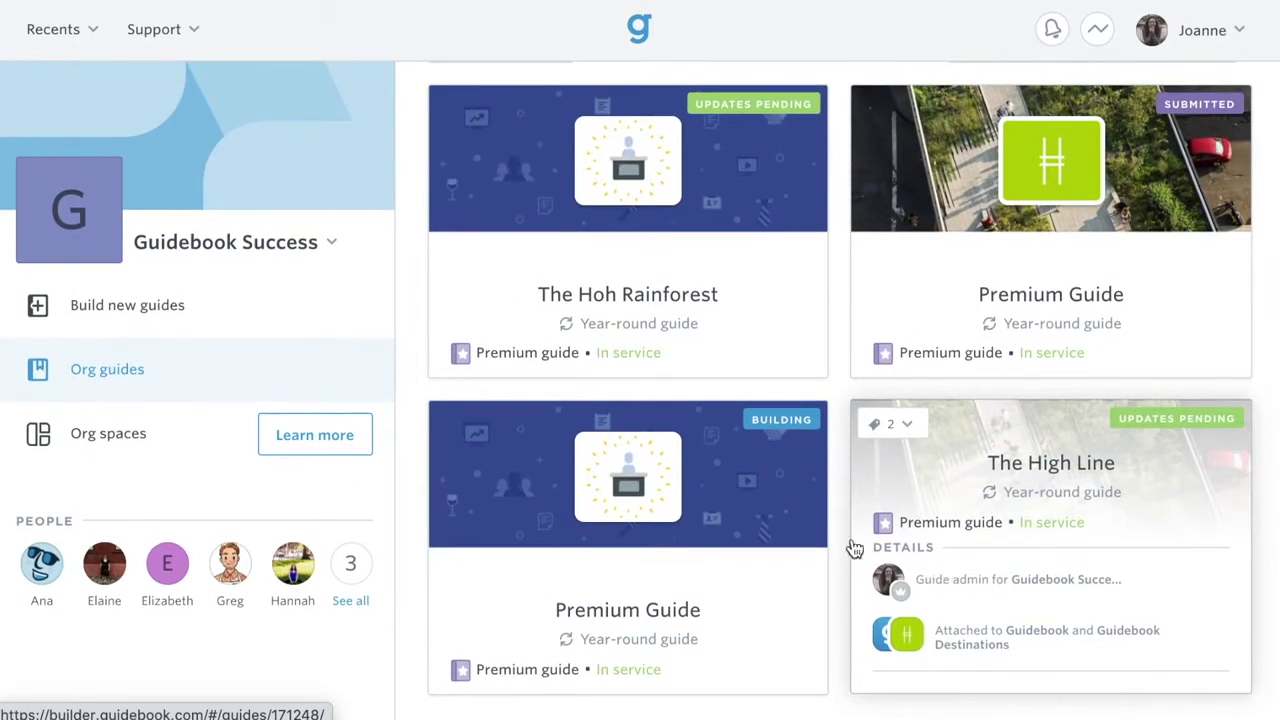
scroll(595, 245, "up", 1)
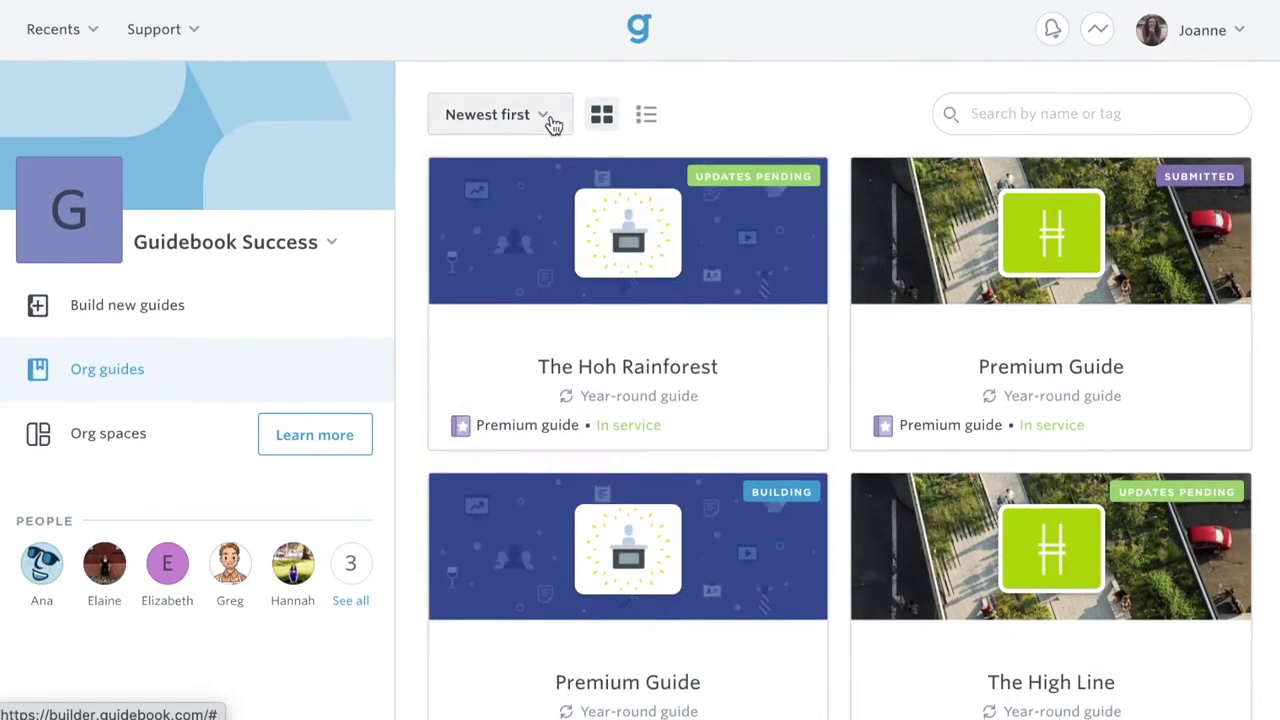
left_click(551, 120)
left_click(1026, 115)
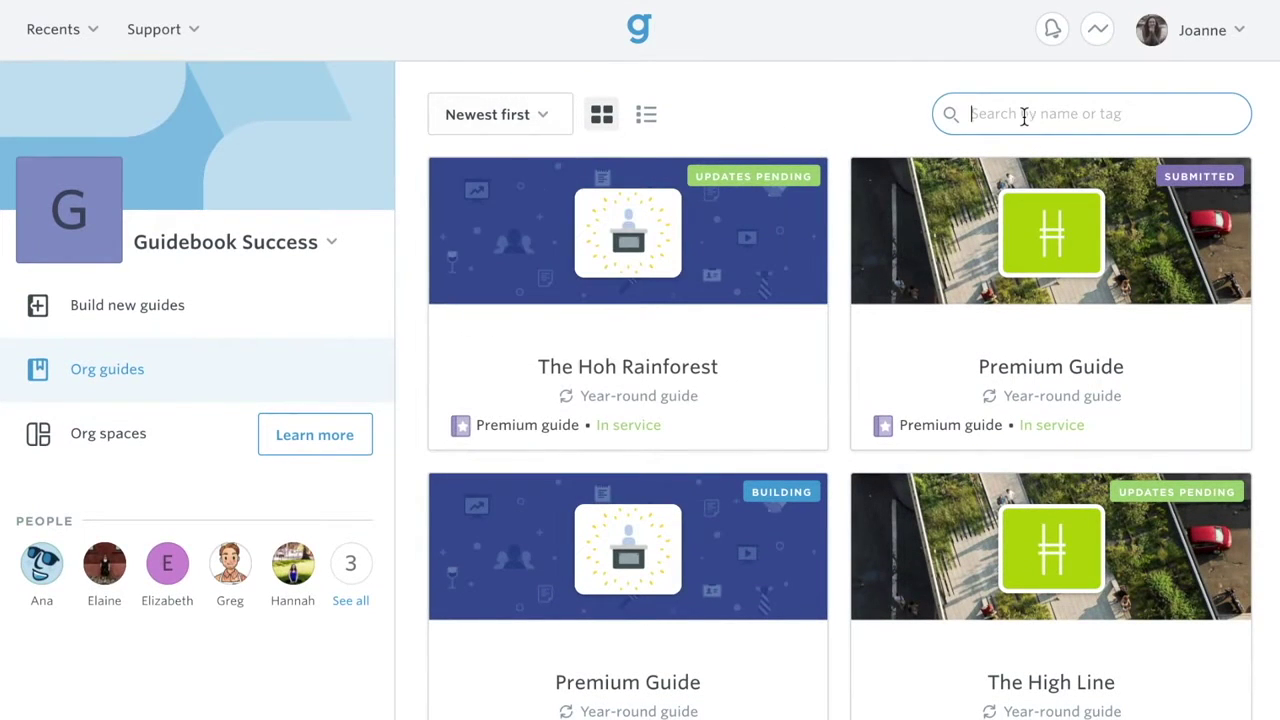
Step: Look inside the Guidebook Destinations space from the org spaces list, then return
left_click(134, 435)
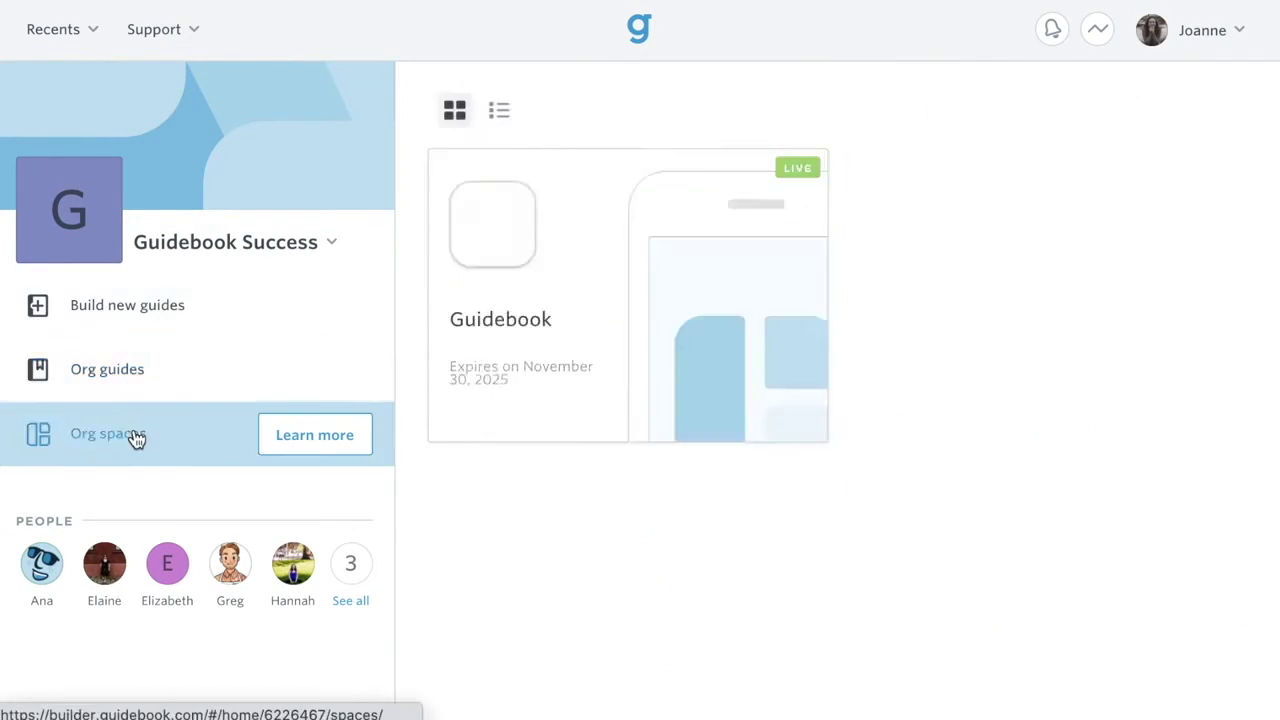
left_click(557, 323)
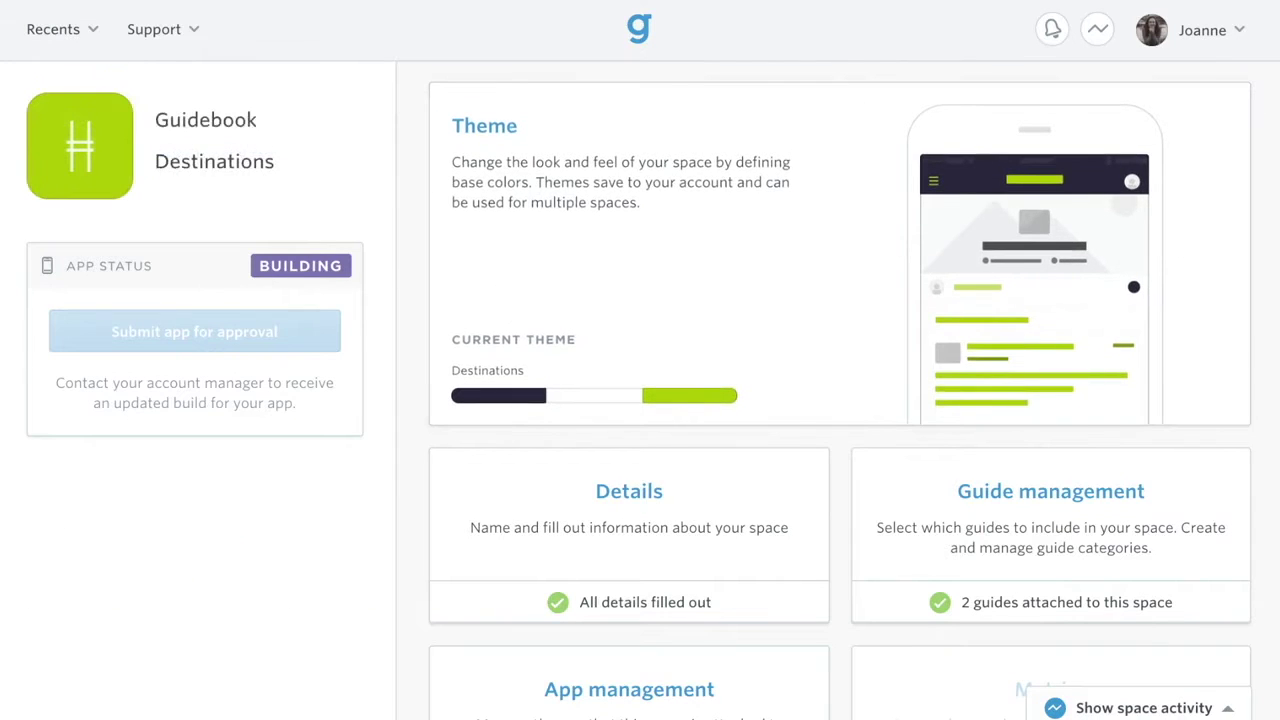
key("alt+Left")
Step: Open the organization's details for editing, then return to its main page
mouse_move(232, 170)
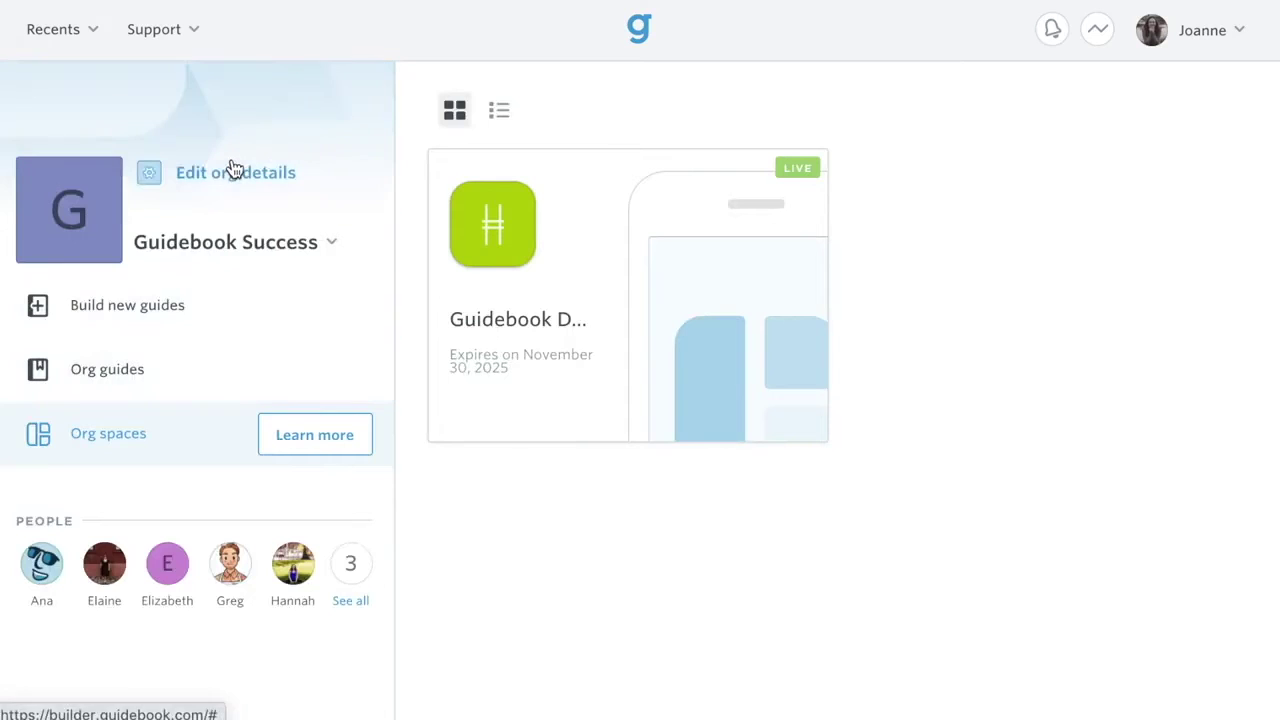
left_click(232, 170)
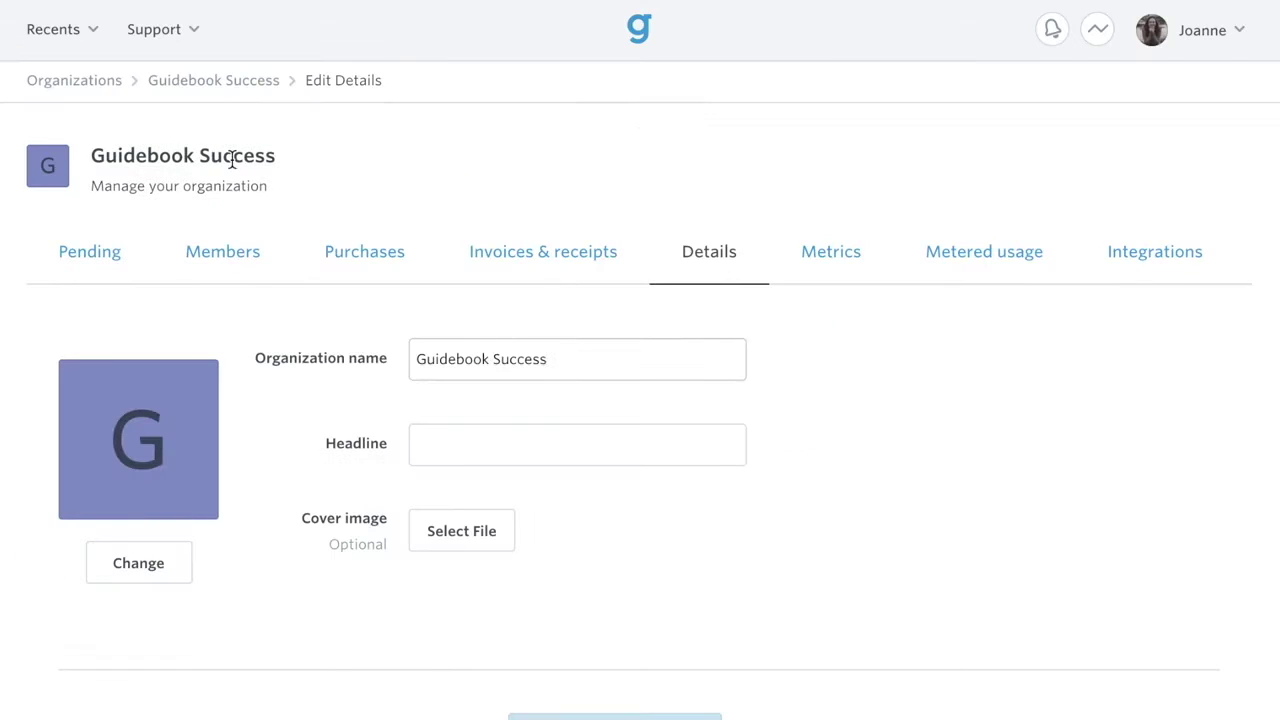
key("alt+Left")
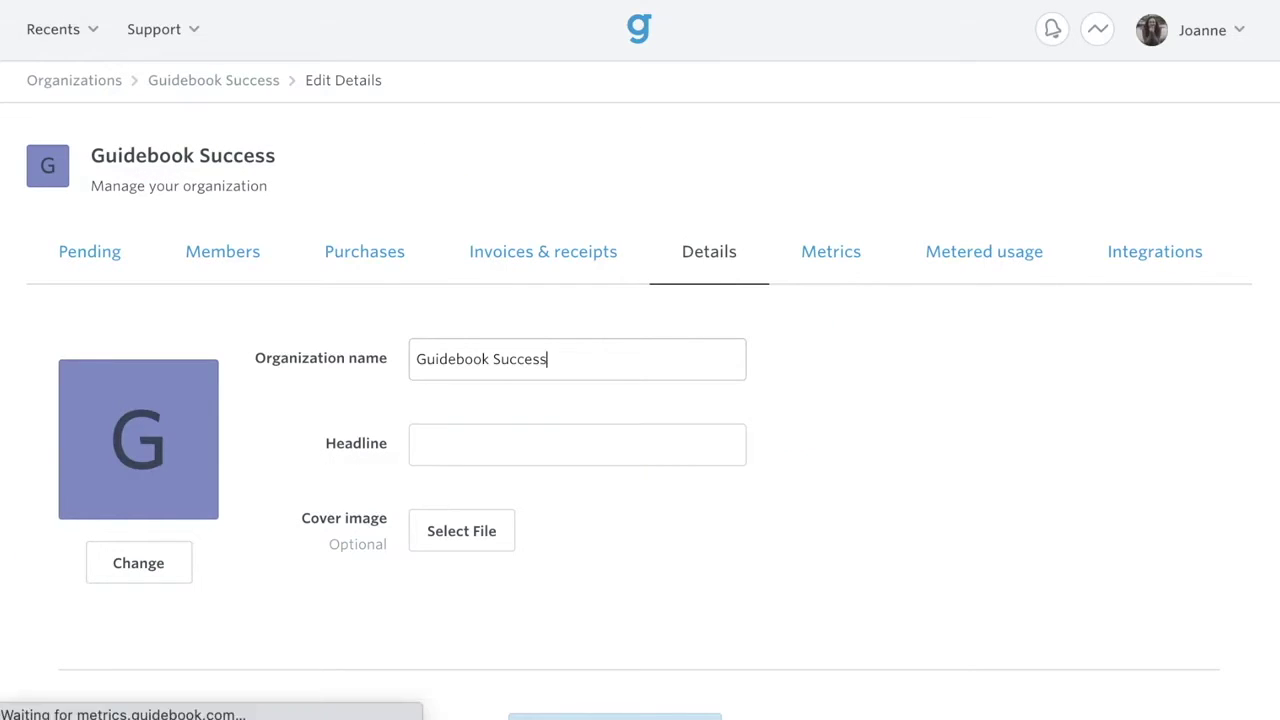
Step: Start a new Premium Guide by importing features copied from The High Line
left_click(168, 330)
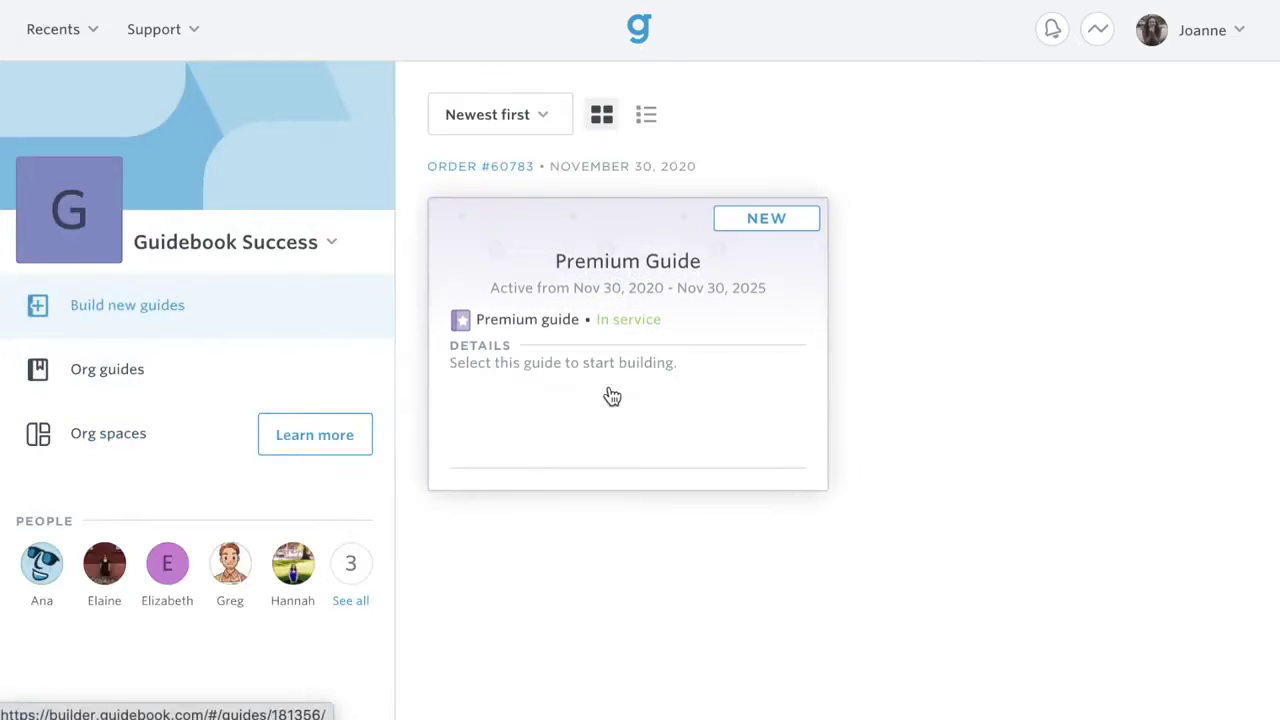
left_click(611, 395)
left_click(848, 371)
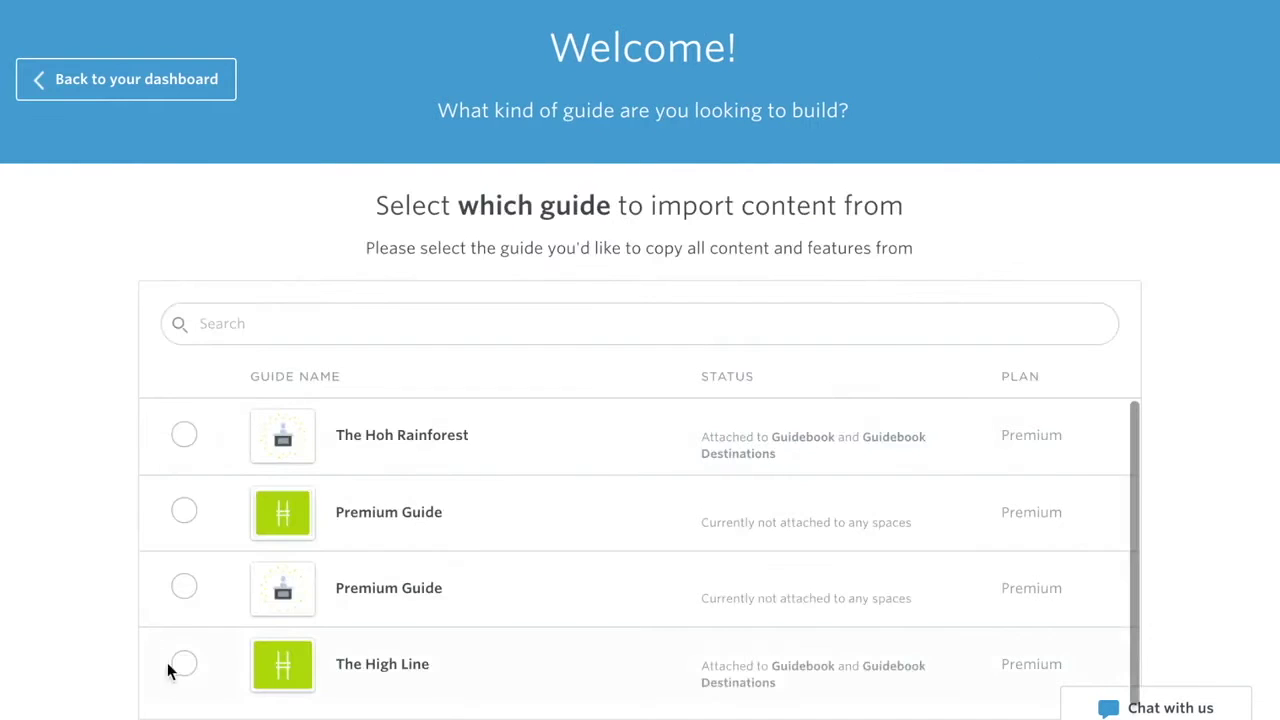
left_click(174, 666)
scroll(760, 650, "down", 2)
left_click(760, 688)
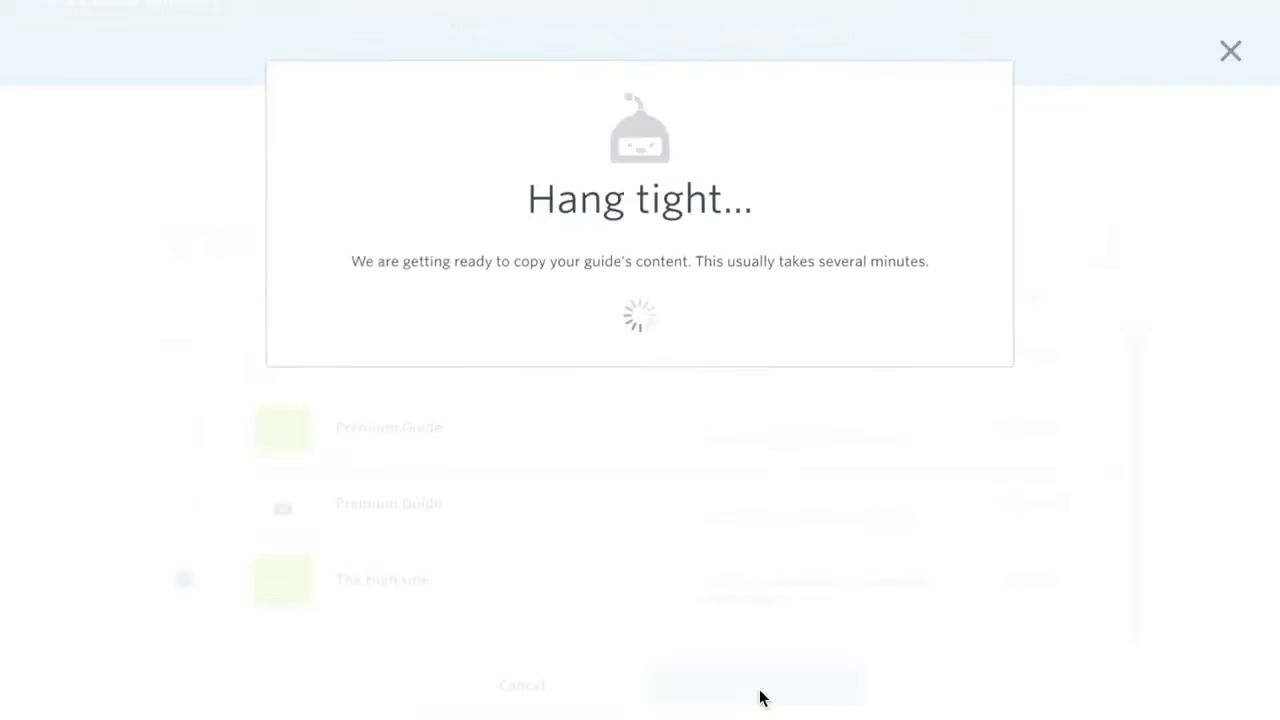
Step: Name the new guide 'Yosemite' with description 'Information' and save the details
left_click(669, 354)
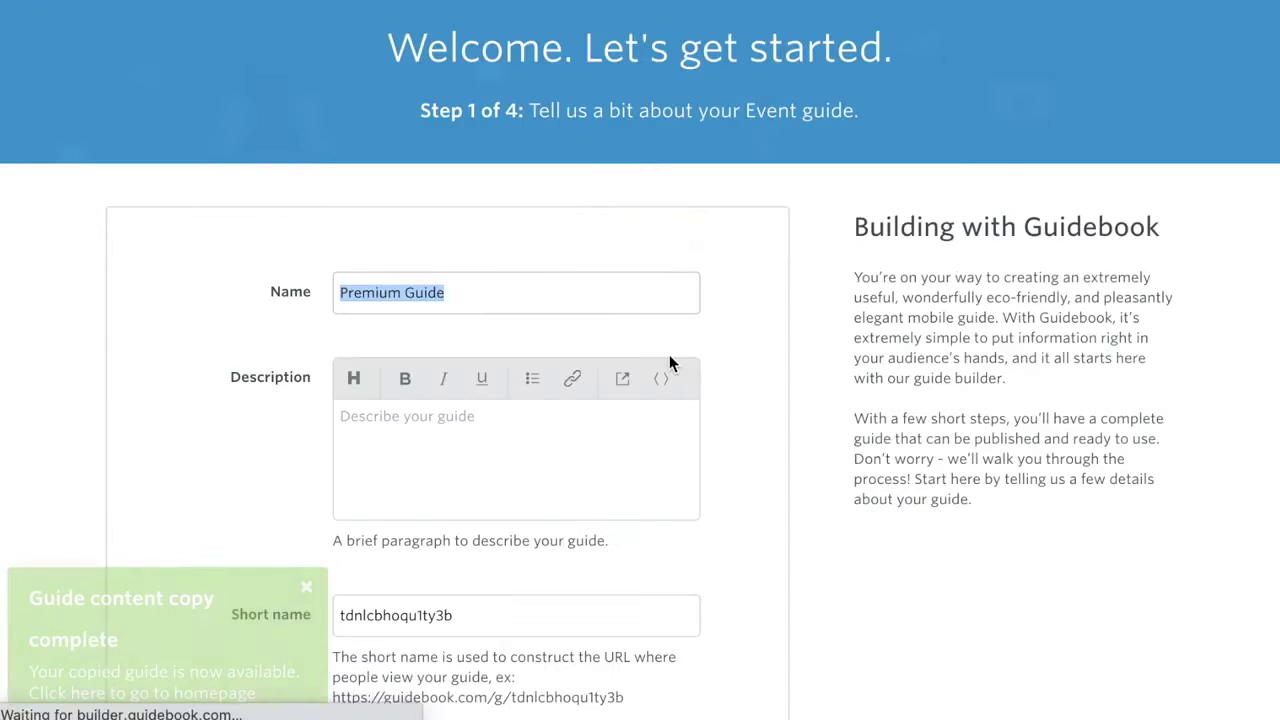
left_click(307, 590)
type("Yosemite")
left_click(497, 438)
type("Infor")
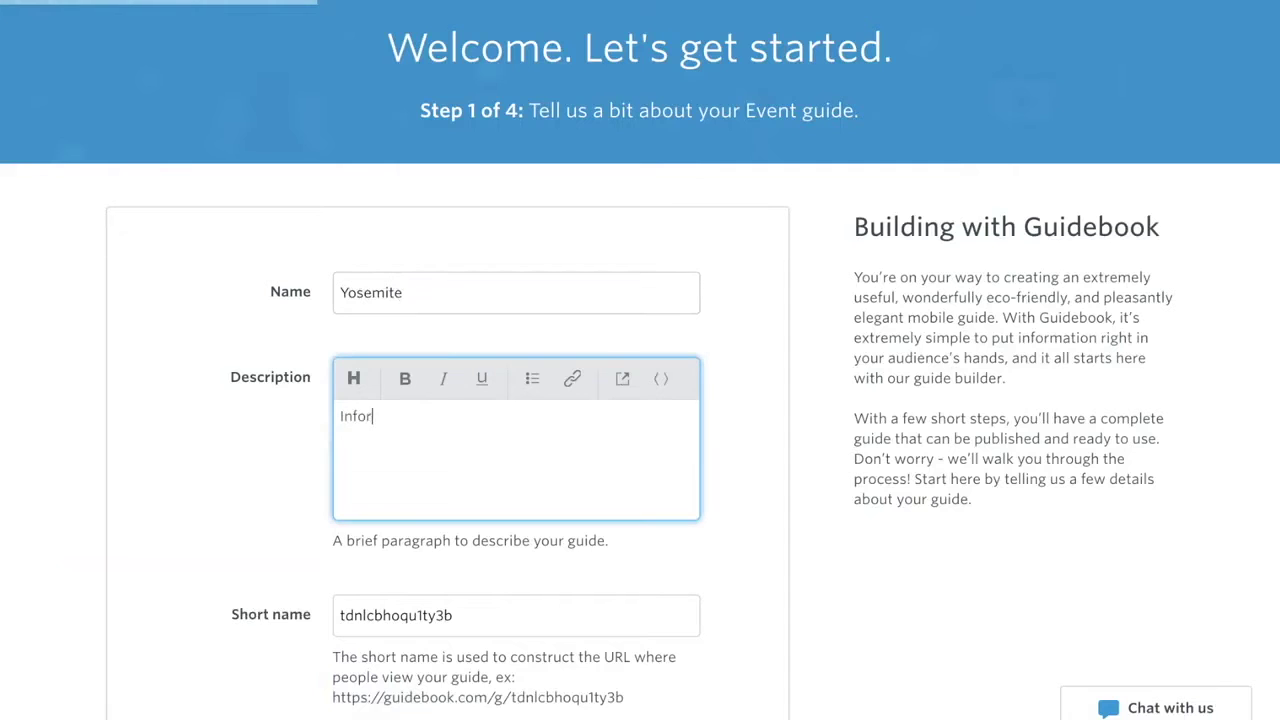
type("mation")
scroll(580, 563, "down", 5)
left_click(640, 648)
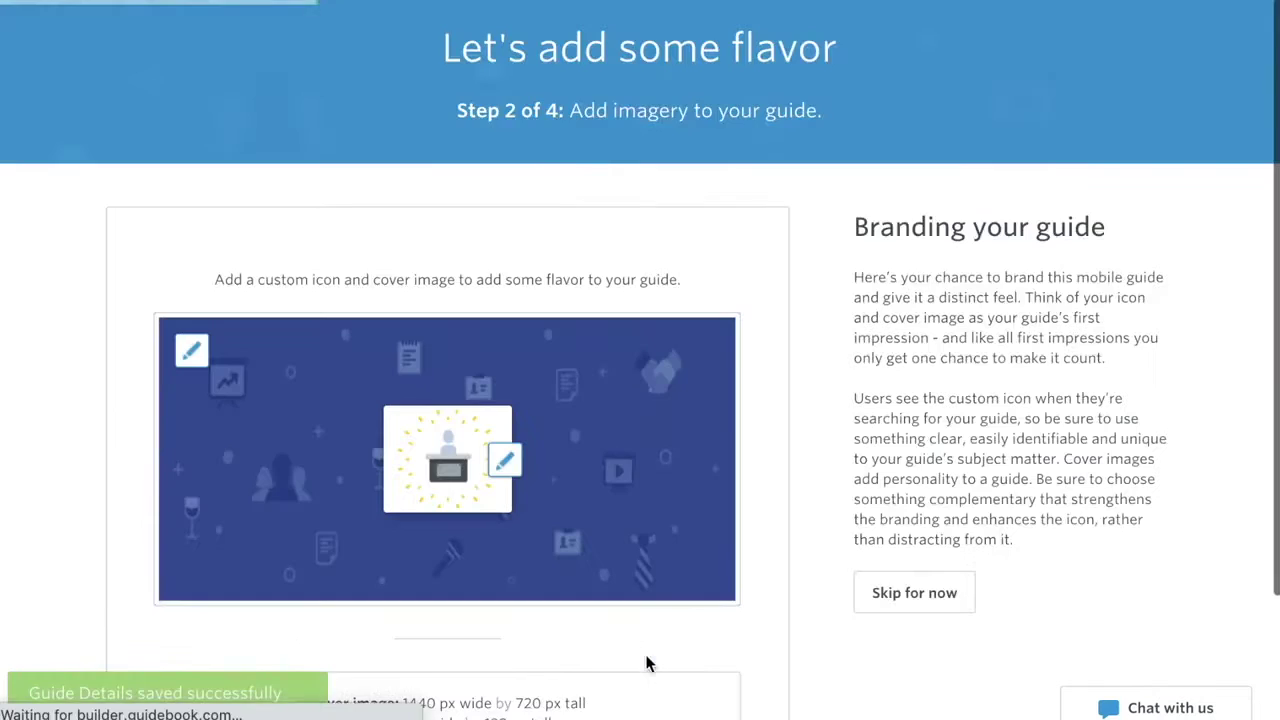
Step: Skip the imagery step and the remaining setup steps
left_click(926, 592)
left_click(929, 463)
left_click(930, 491)
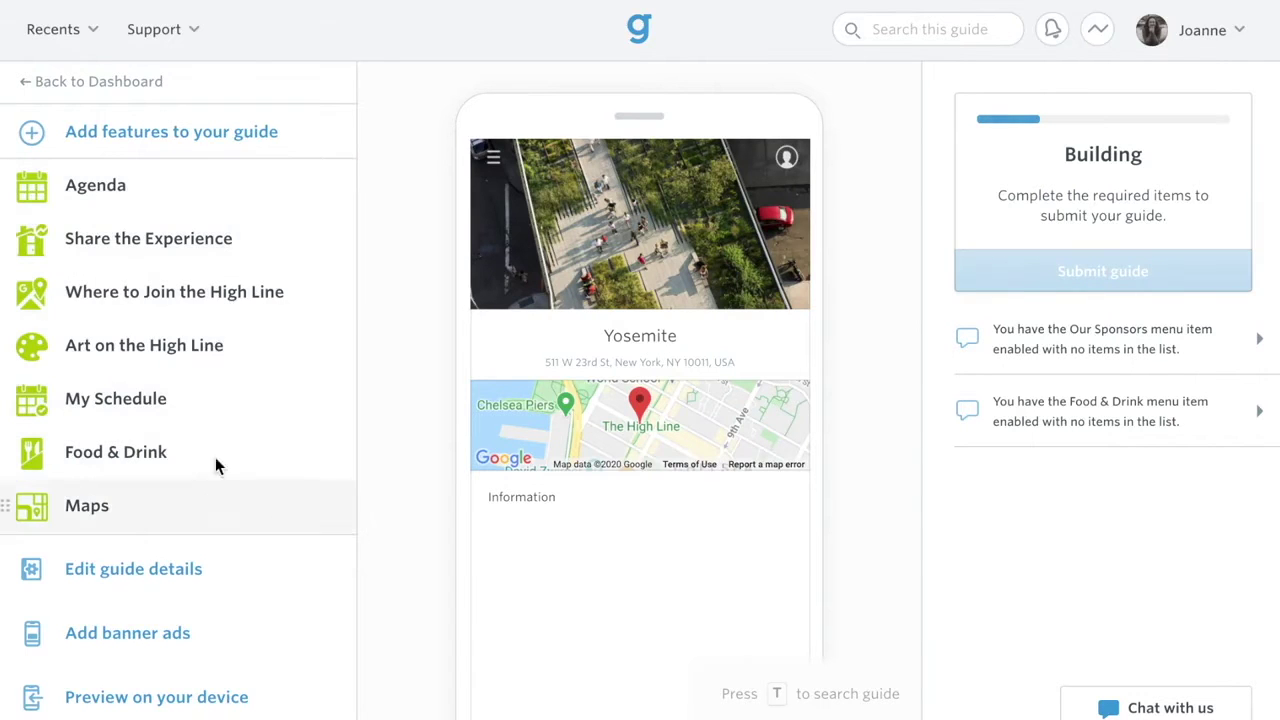
Step: Add a Folder feature (Folder 4), move Share the Experience into it, and view the Agenda sessions
left_click(228, 137)
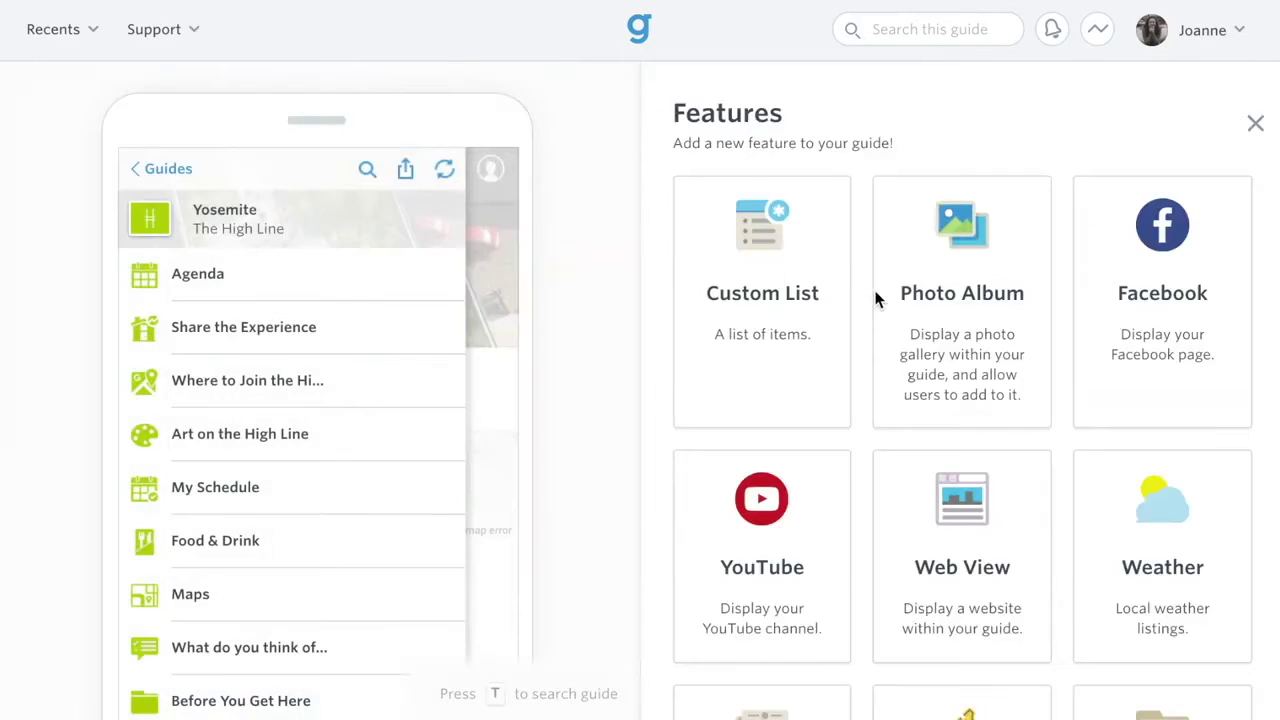
scroll(1006, 380, "down", 5)
left_click(1175, 370)
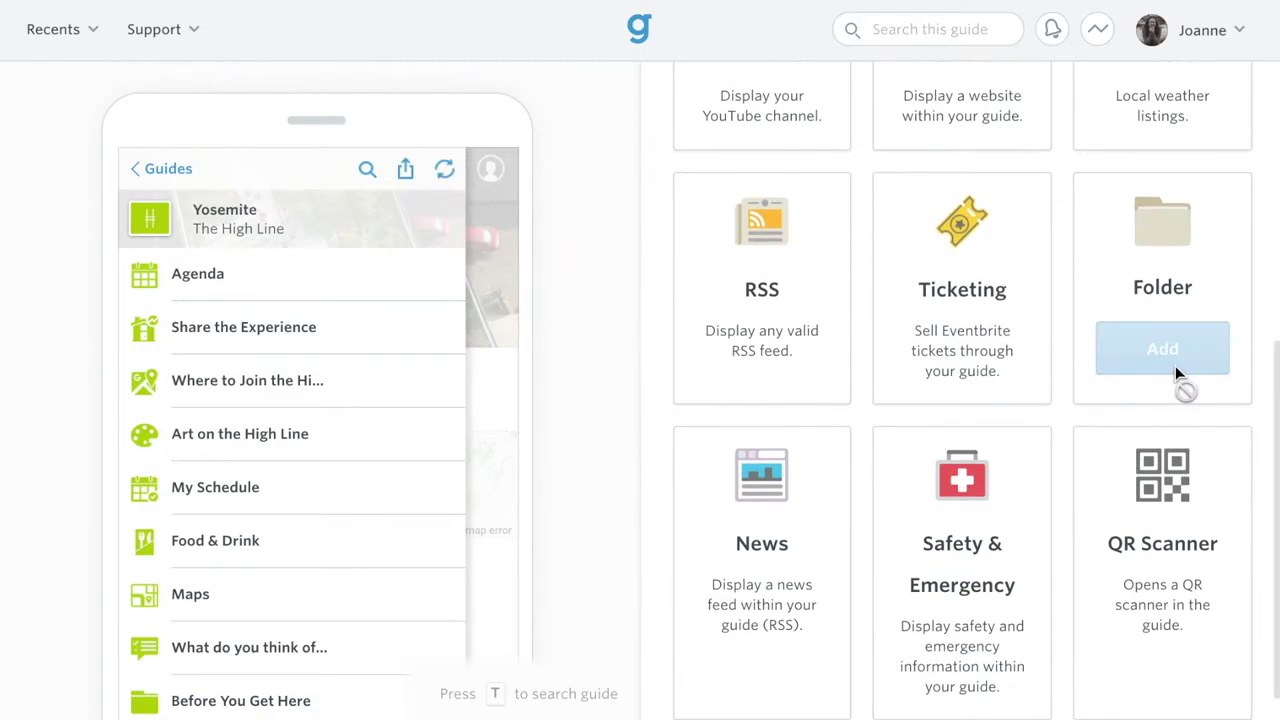
left_click(608, 372)
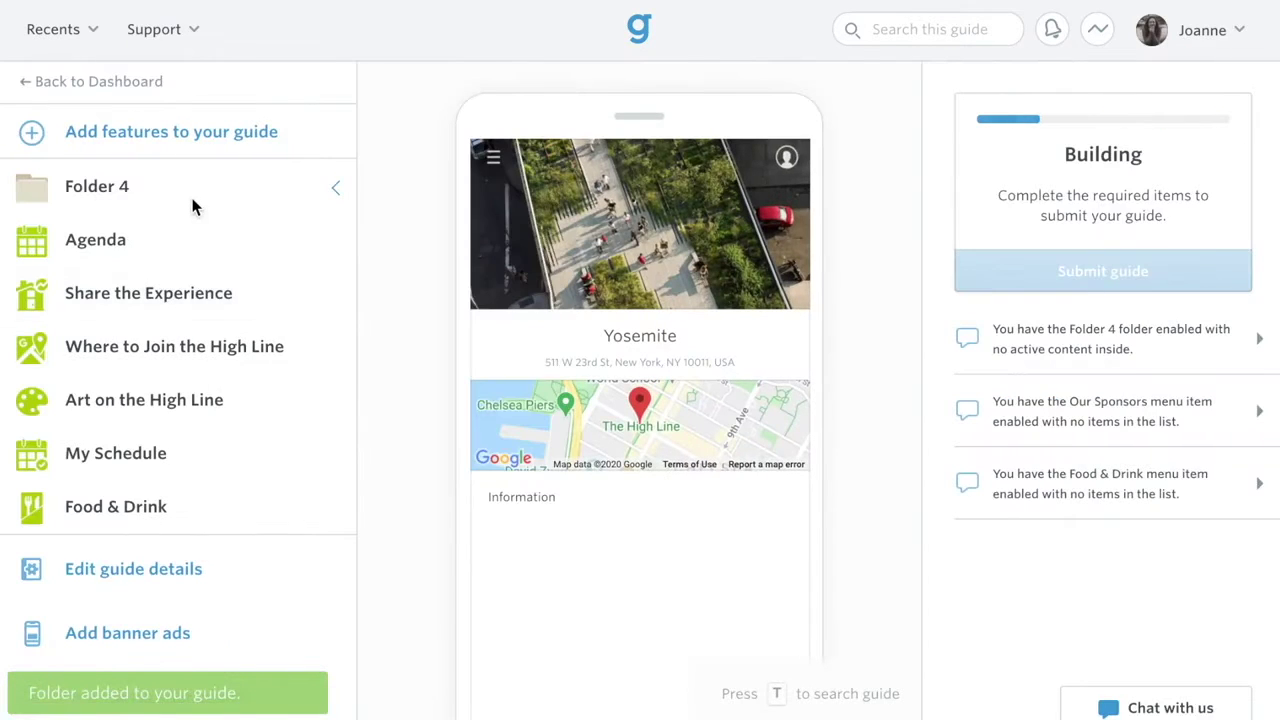
left_click_drag(171, 288, 186, 185)
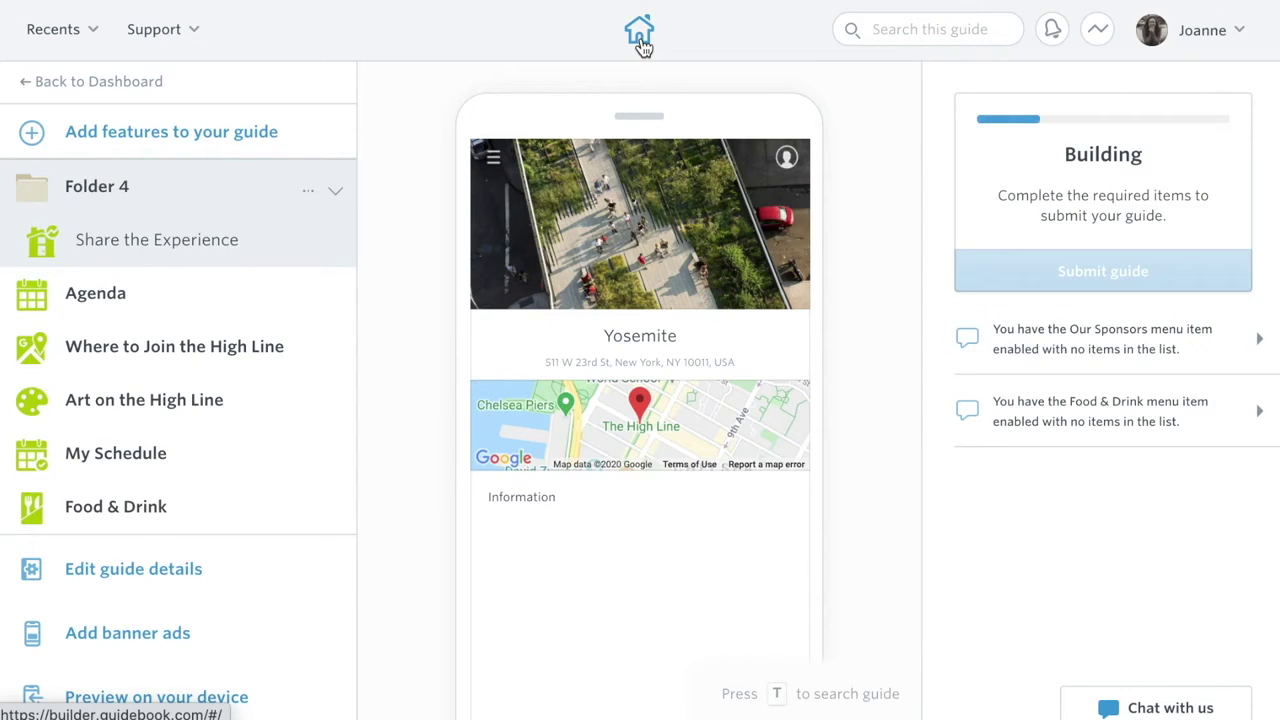
left_click(253, 305)
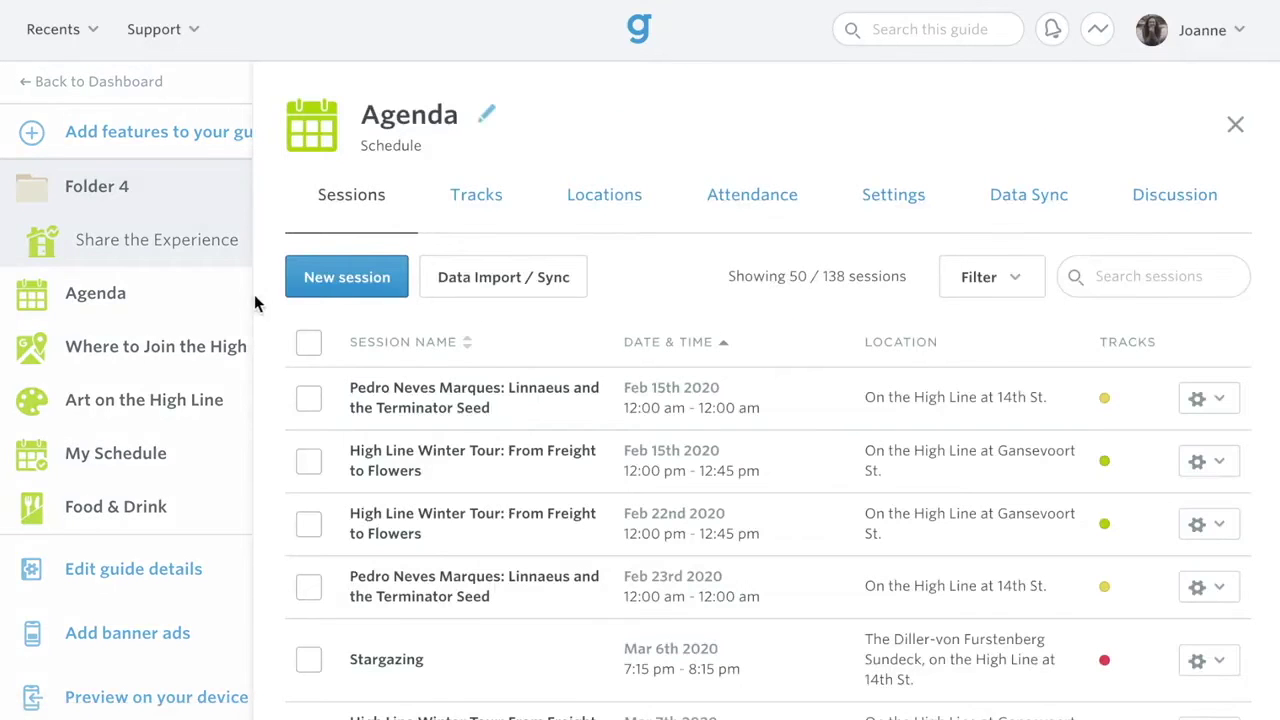
left_click(337, 285)
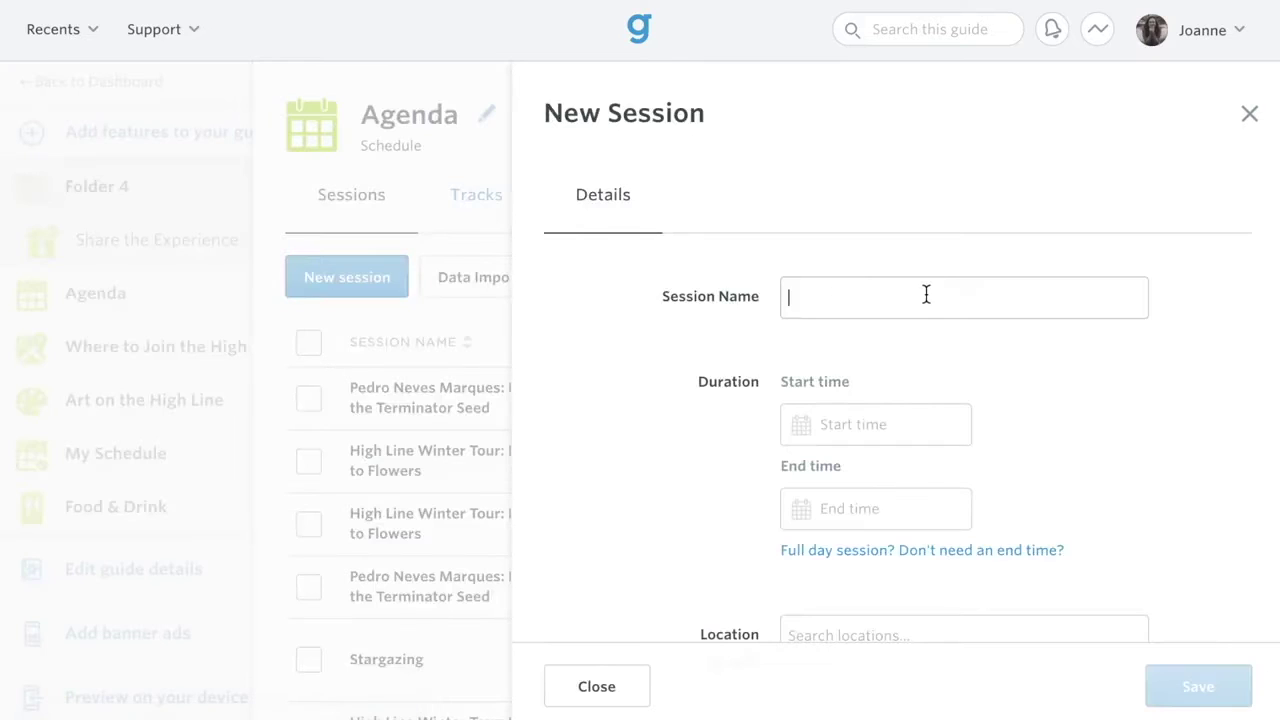
scroll(1060, 434, "down", 4)
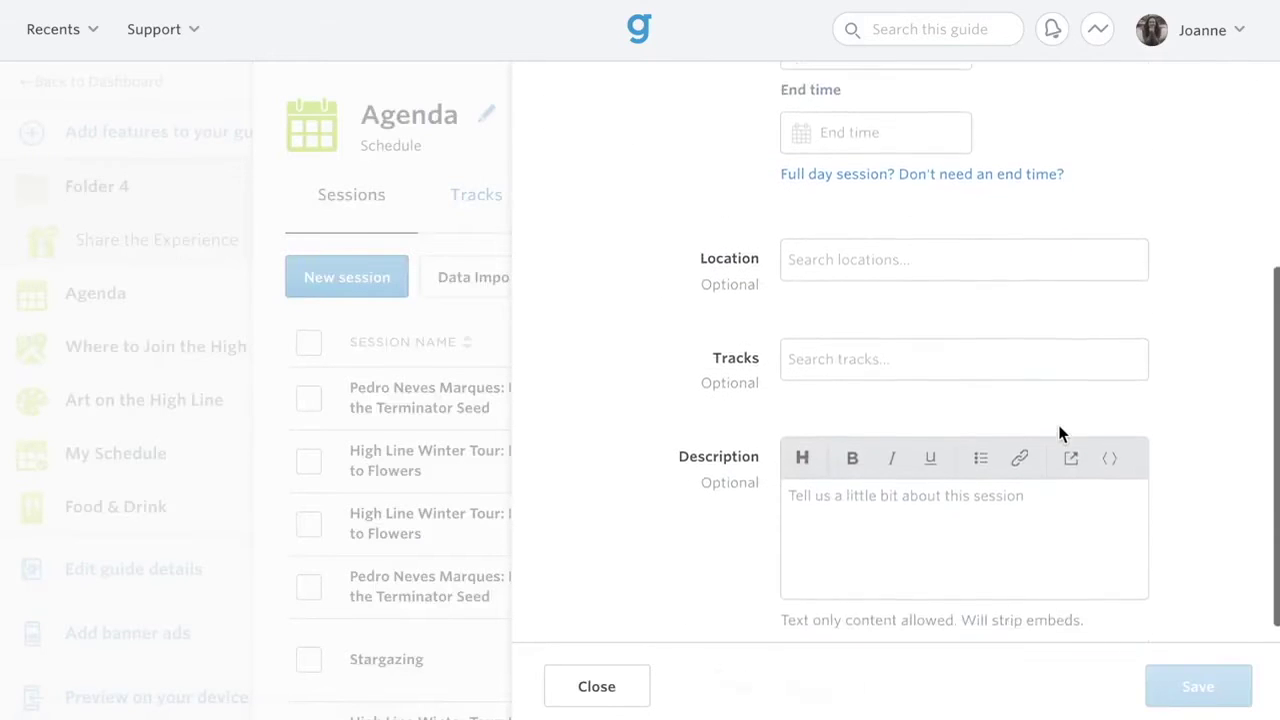
scroll(1060, 434, "down", 2)
scroll(1057, 426, "up", 3)
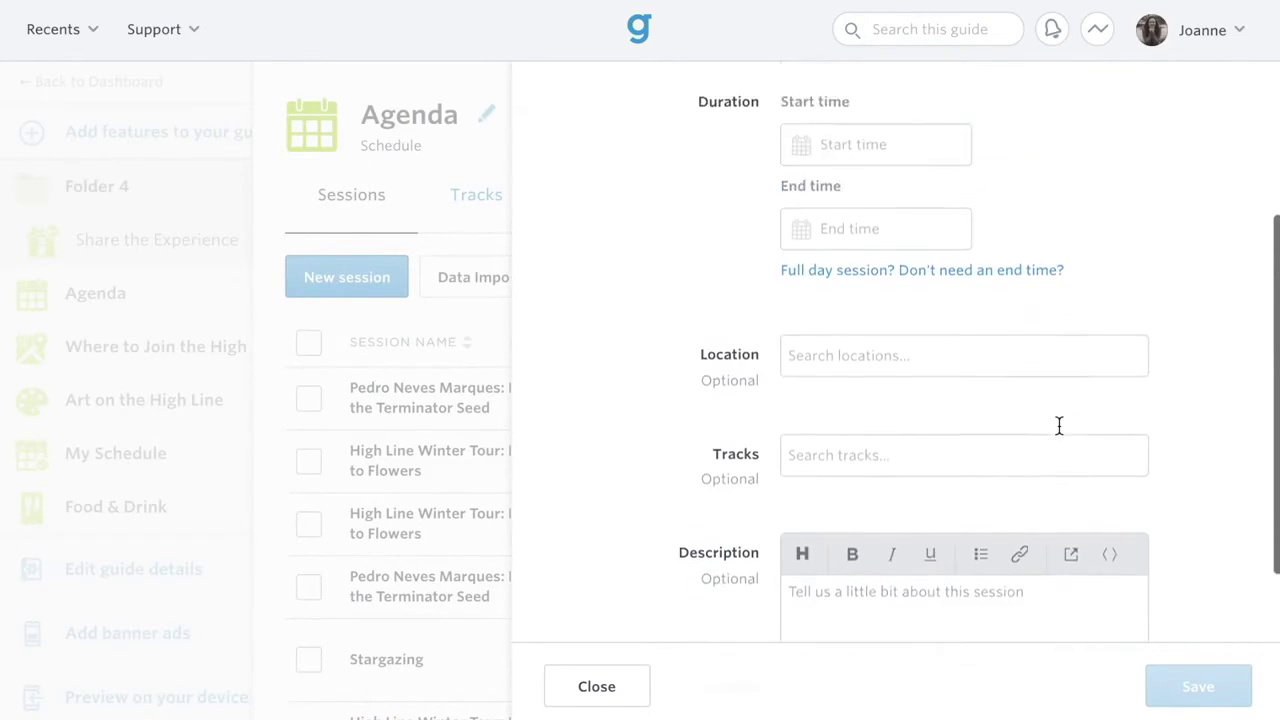
scroll(1059, 426, "up", 1)
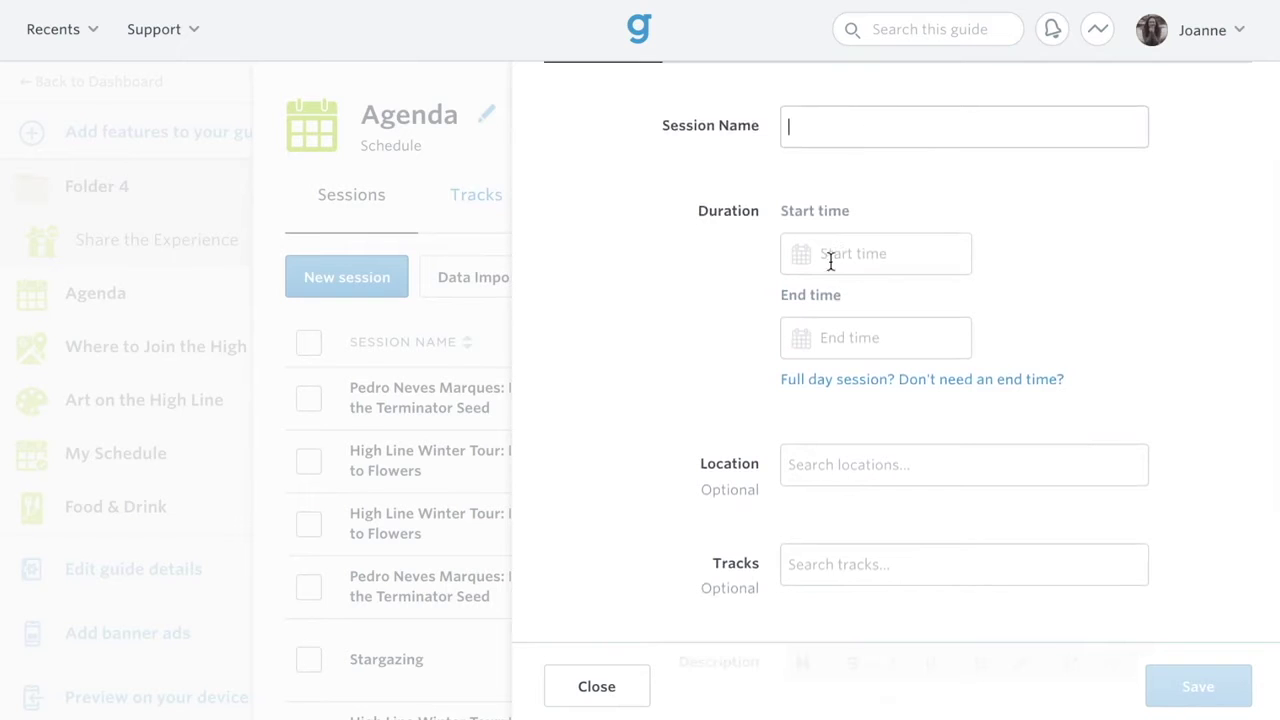
left_click(600, 690)
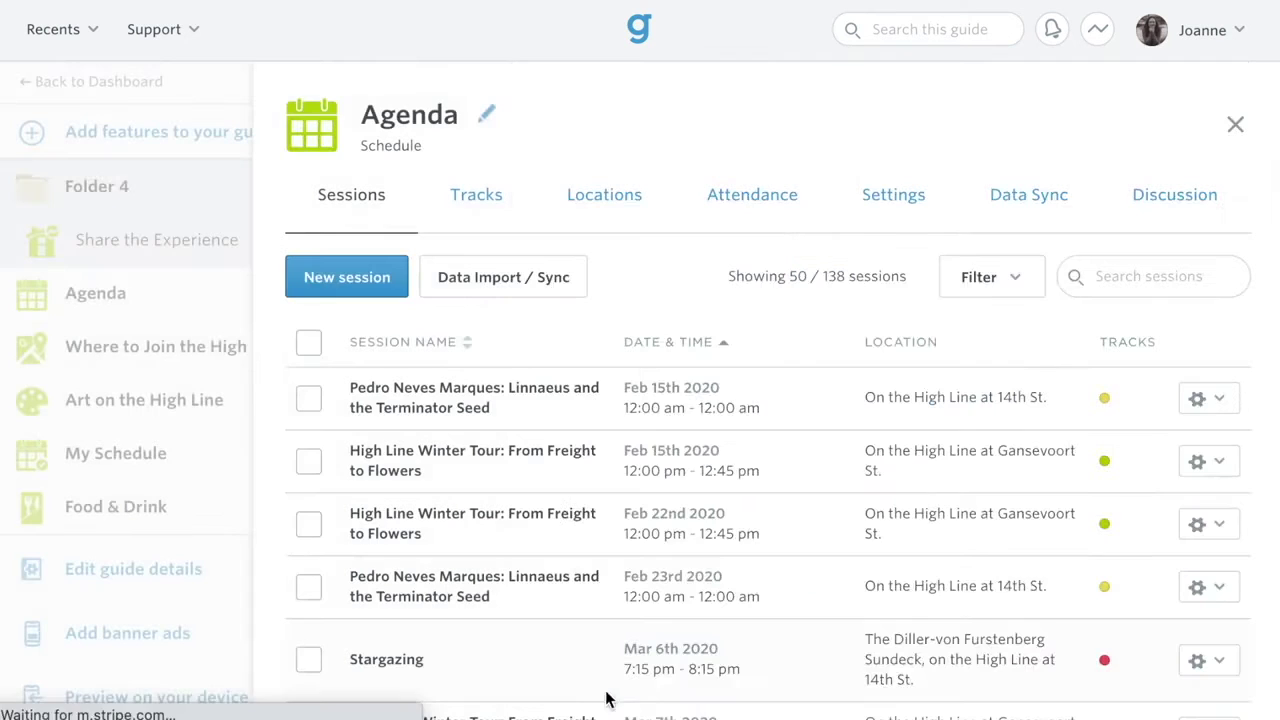
left_click(533, 287)
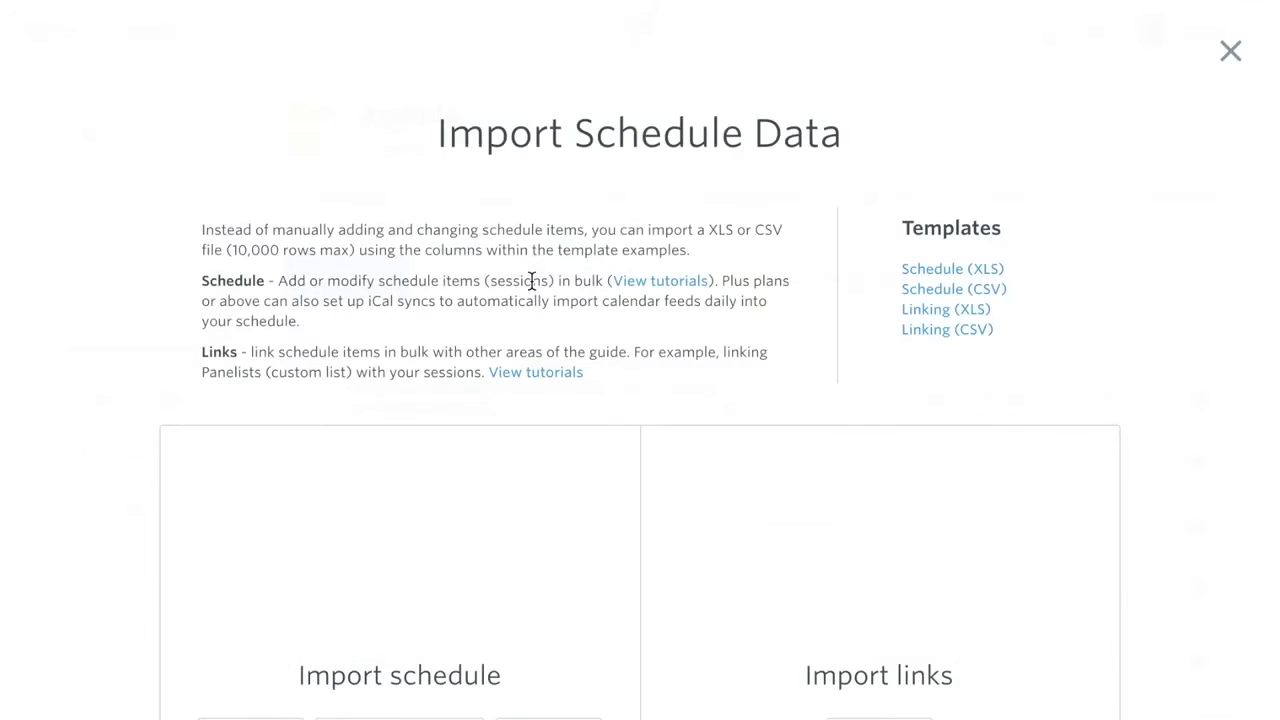
double_click(992, 228)
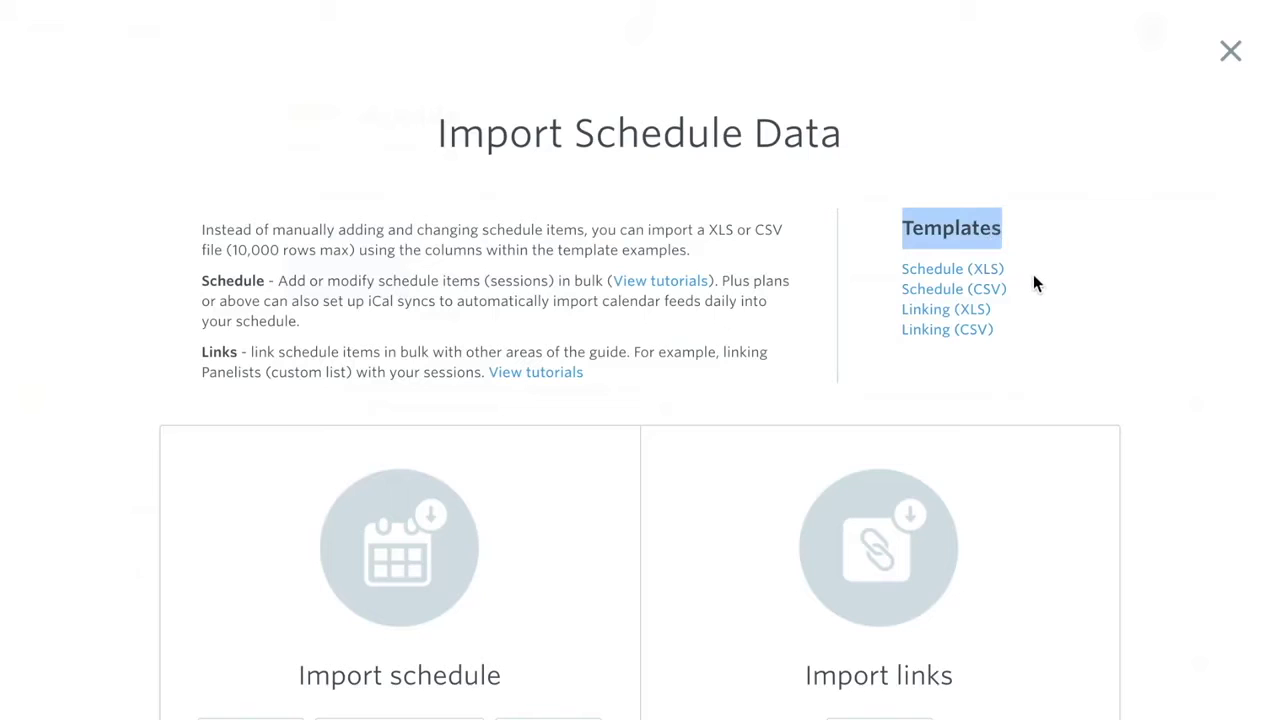
scroll(927, 398, "down", 2)
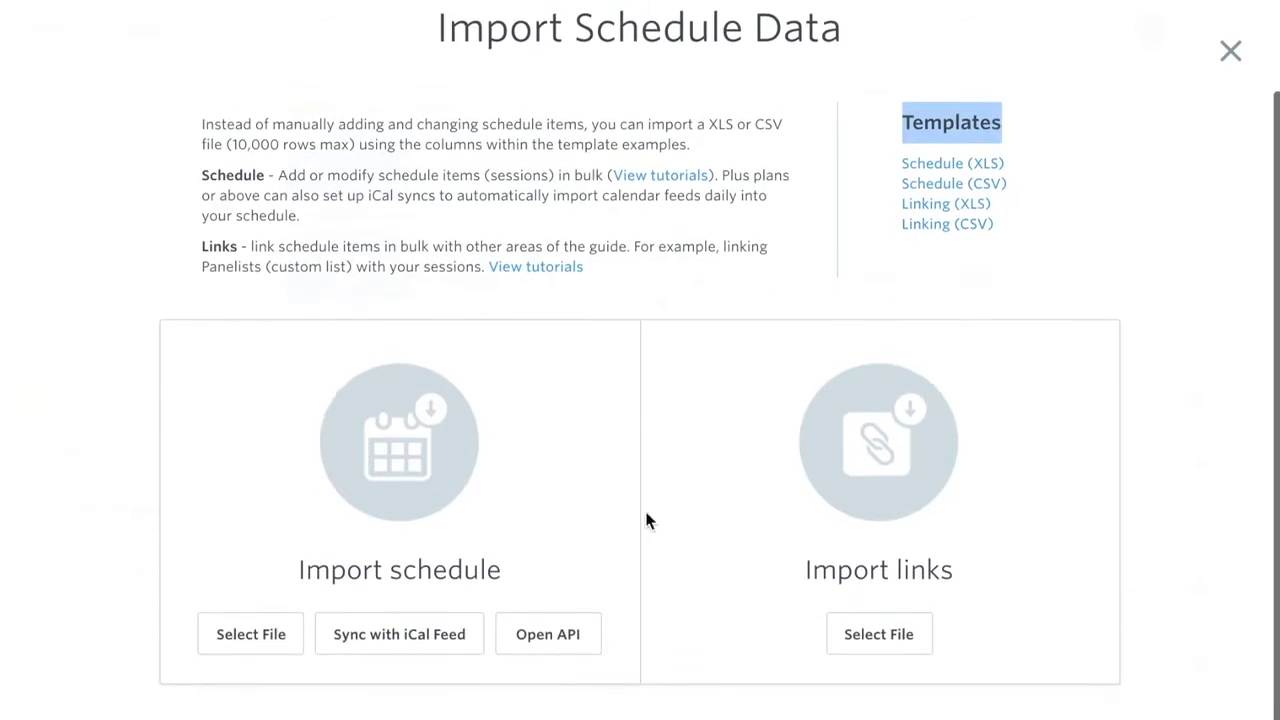
left_click(231, 651)
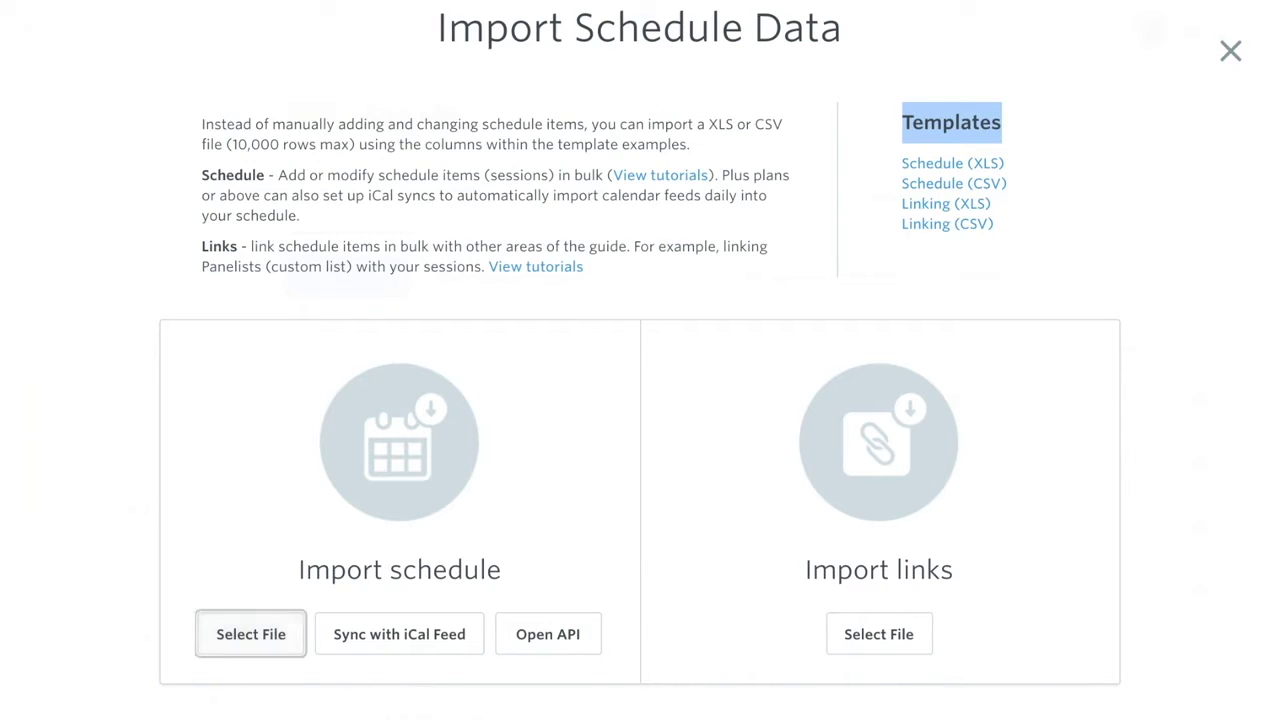
left_click(1232, 53)
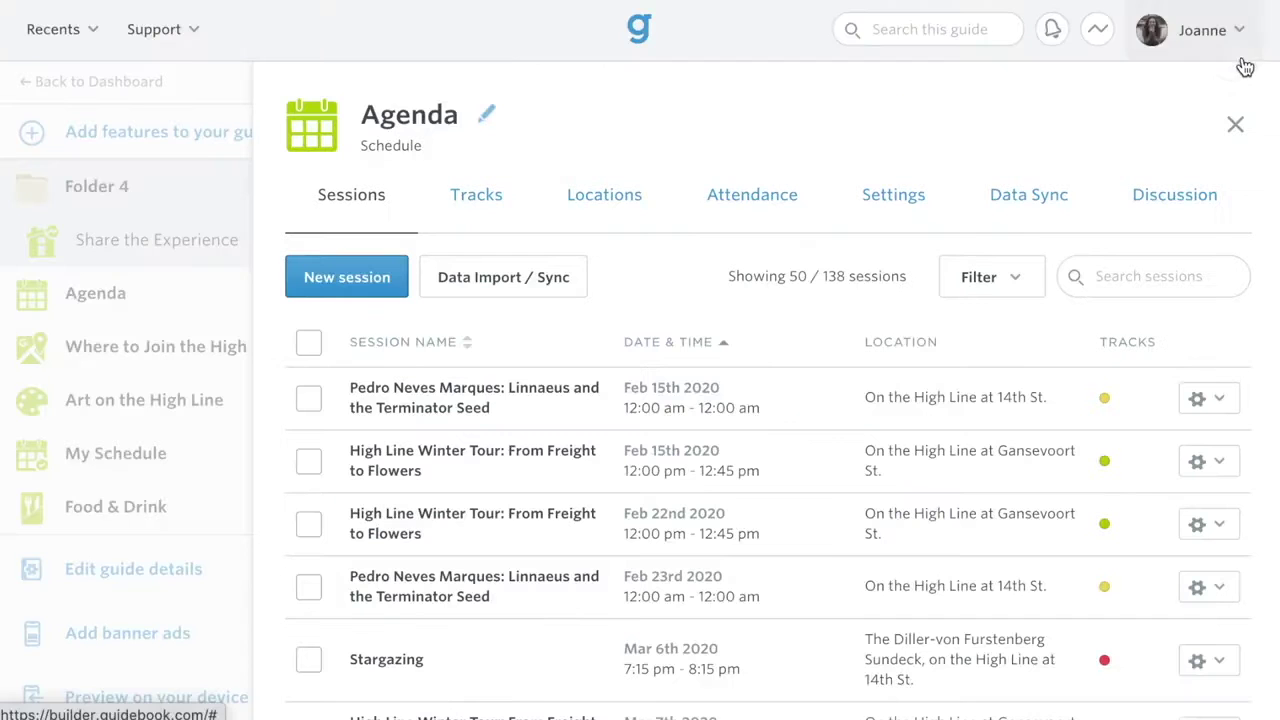
Step: Assign the Key Event track to the Linnaeus and the Terminator Seed session
left_click(489, 200)
left_click(334, 205)
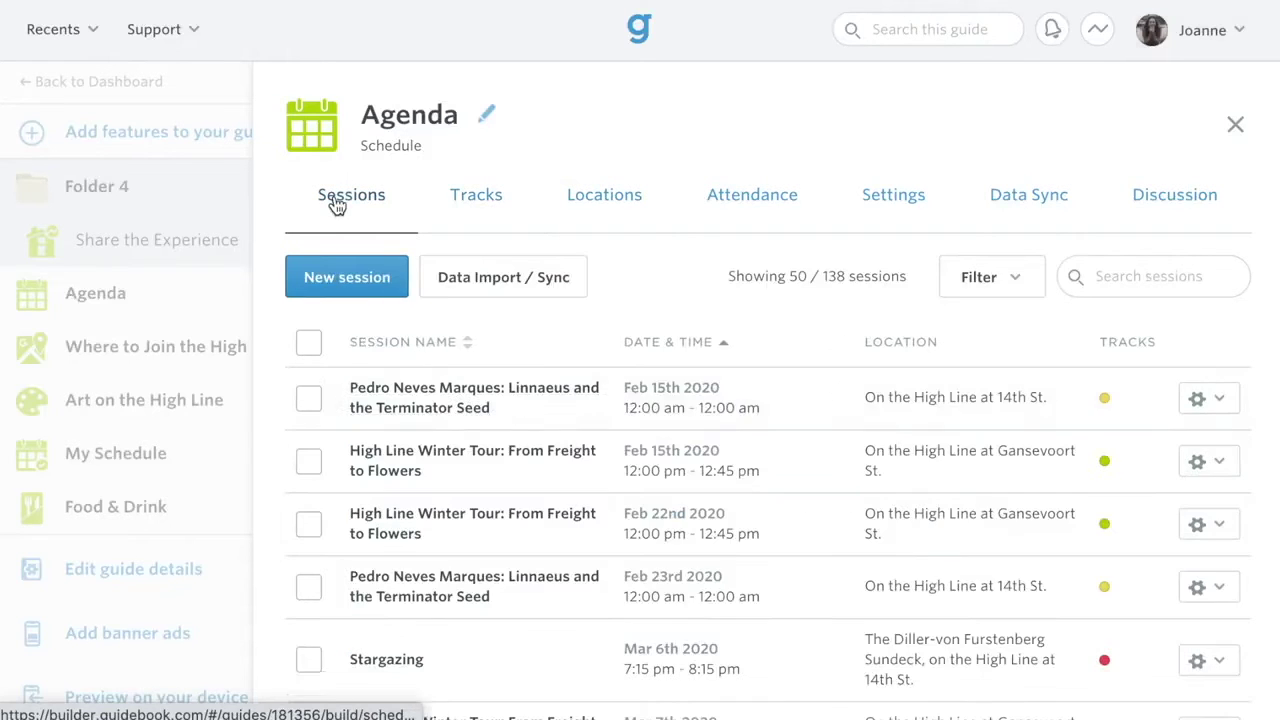
left_click(451, 405)
scroll(1071, 541, "down", 3)
left_click(1083, 557)
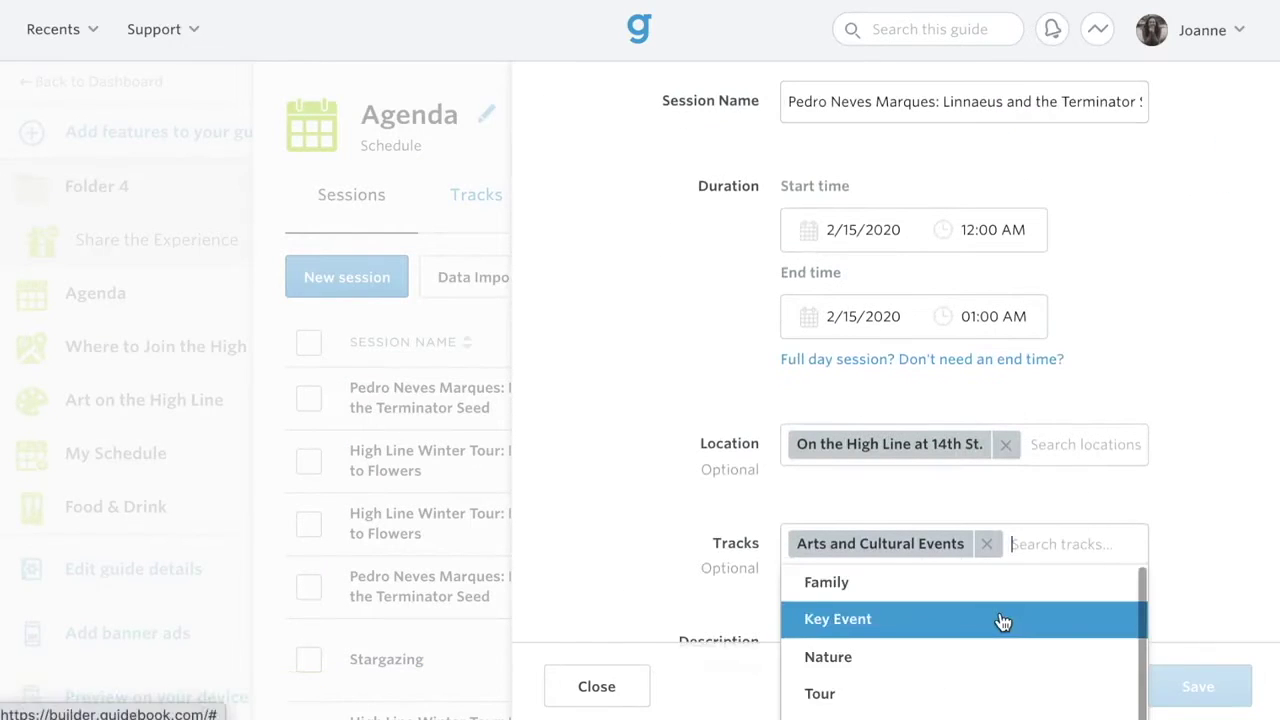
left_click(1000, 617)
left_click(1206, 688)
Step: Create a new track named 'Traditions' and check its options
left_click(477, 205)
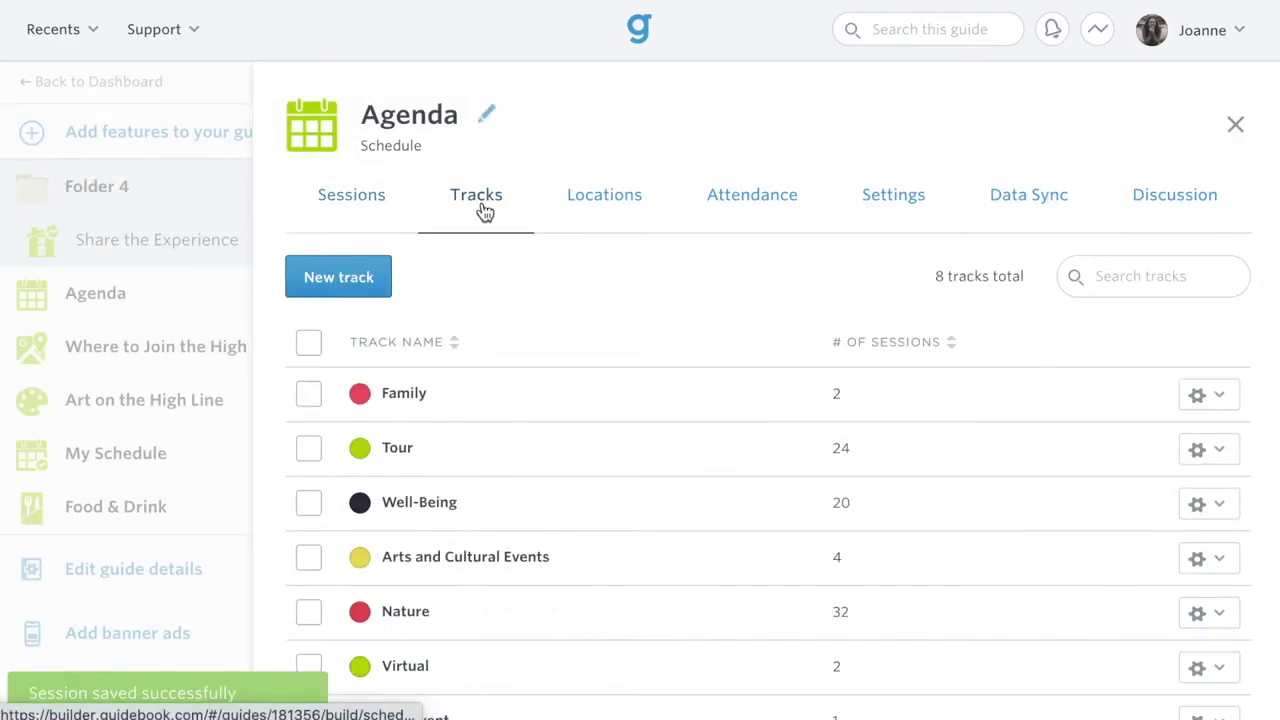
left_click(349, 279)
left_click(855, 330)
type("Traditions")
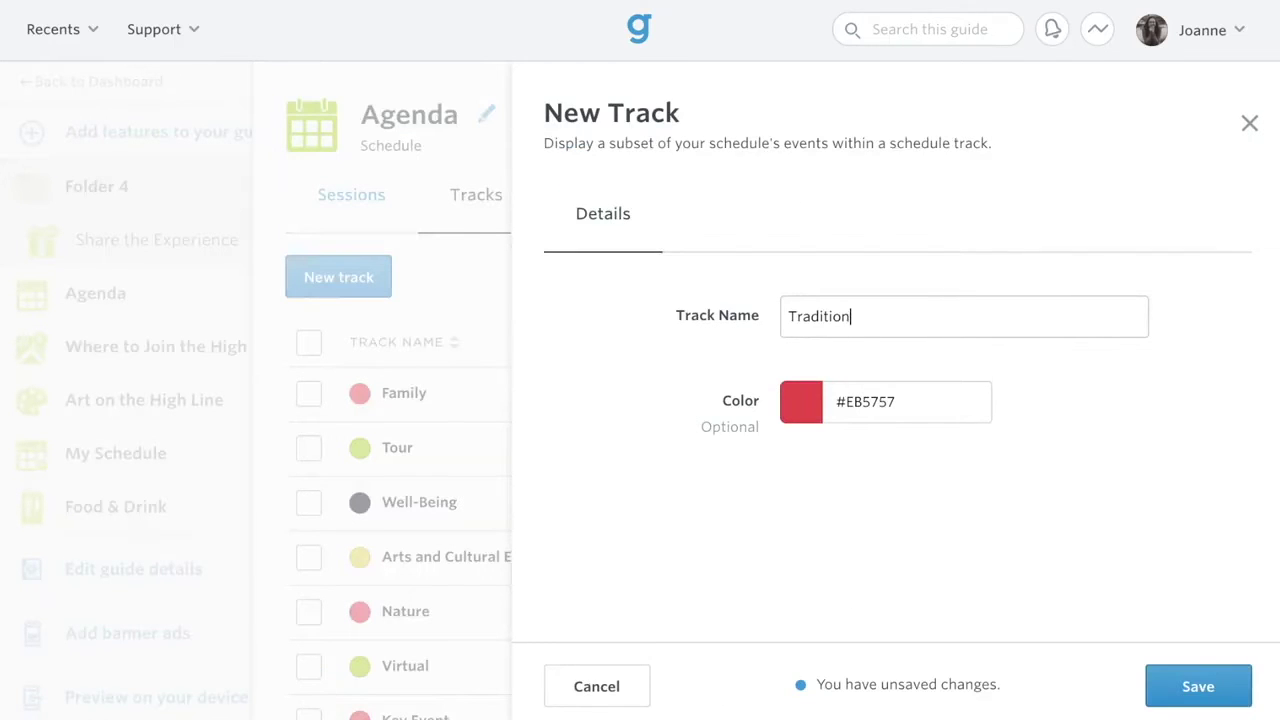
left_click(1197, 684)
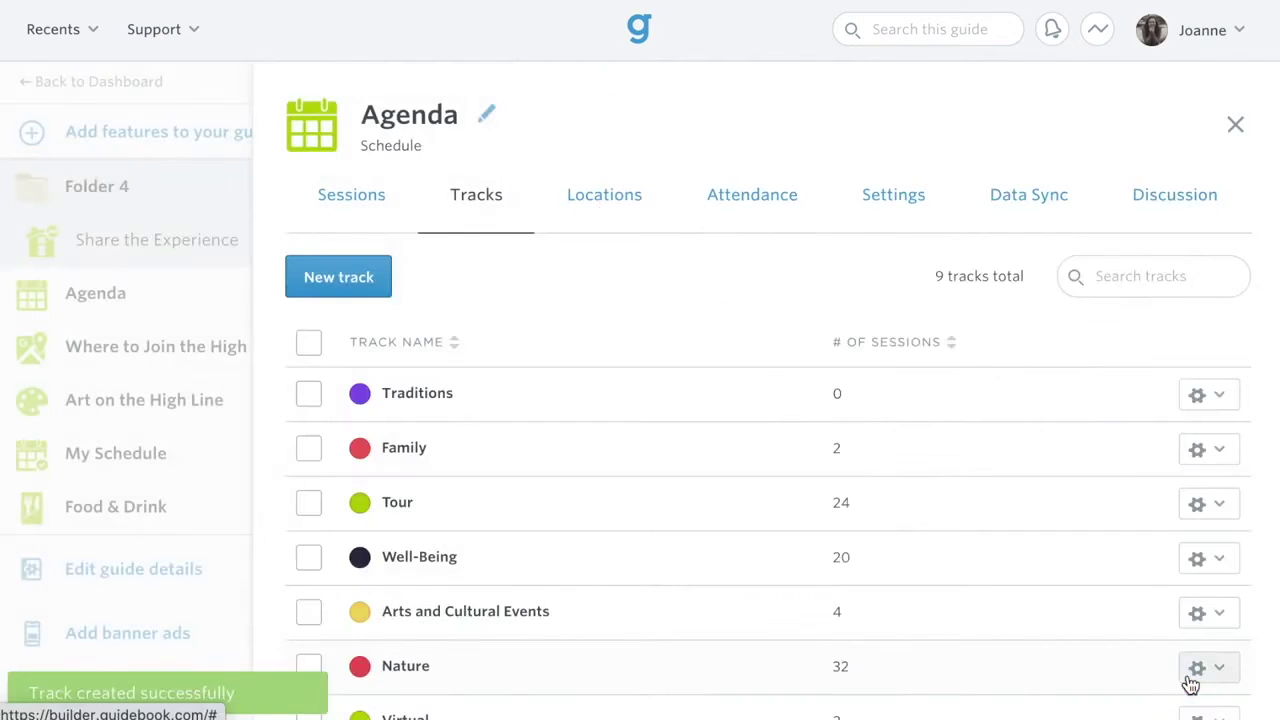
left_click(1208, 396)
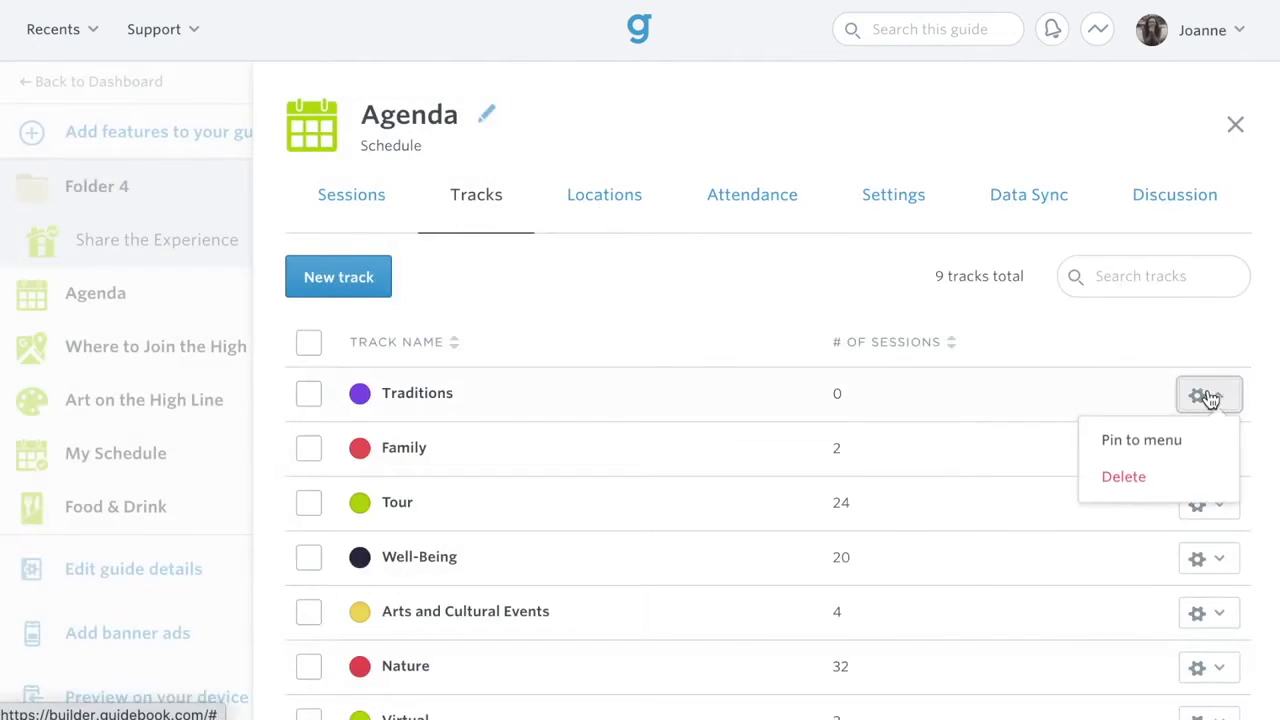
left_click(601, 202)
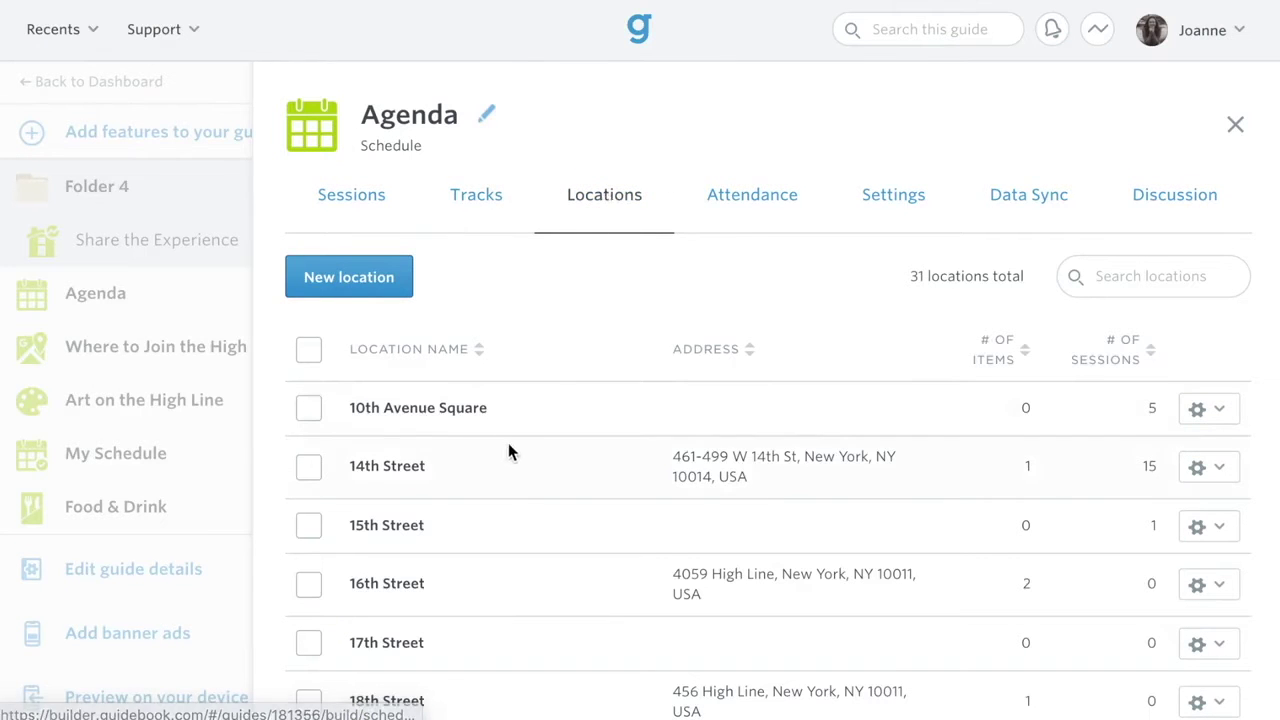
Step: Scroll the locations list, then review attendance settings and the Winter Tour session's Type options
scroll(500, 580, "down", 8)
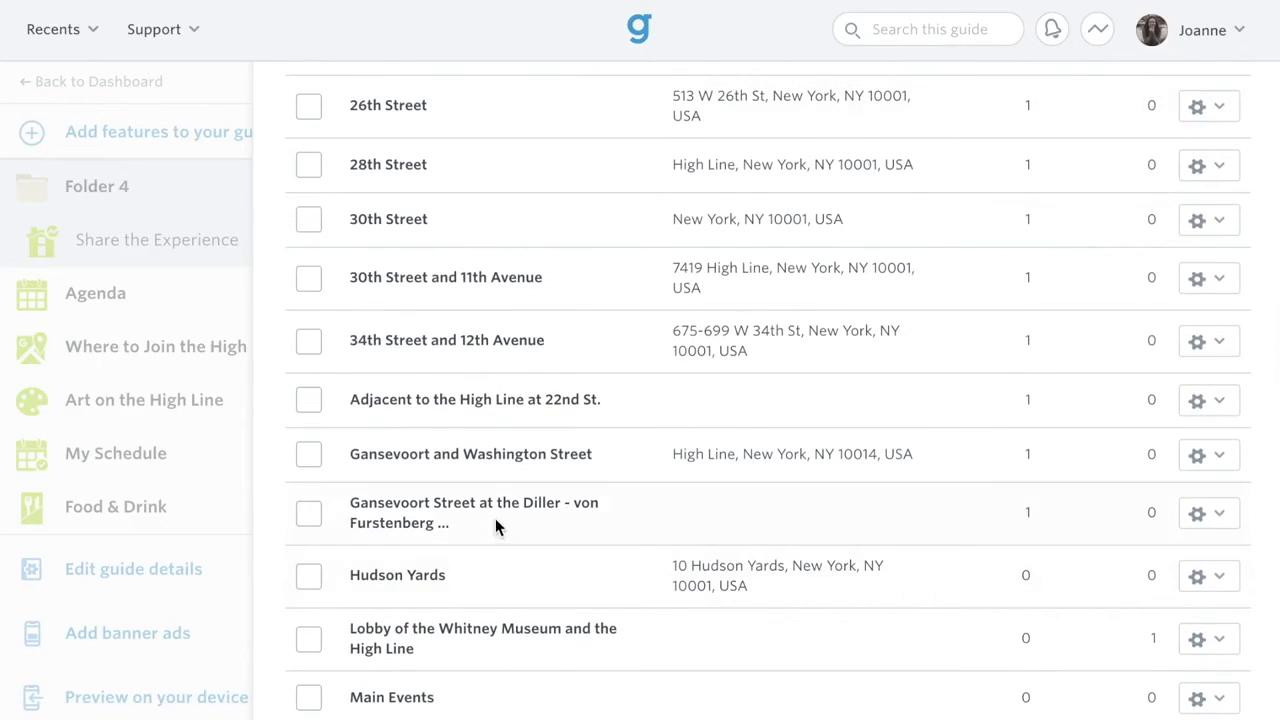
scroll(546, 471, "up", 8)
left_click(755, 206)
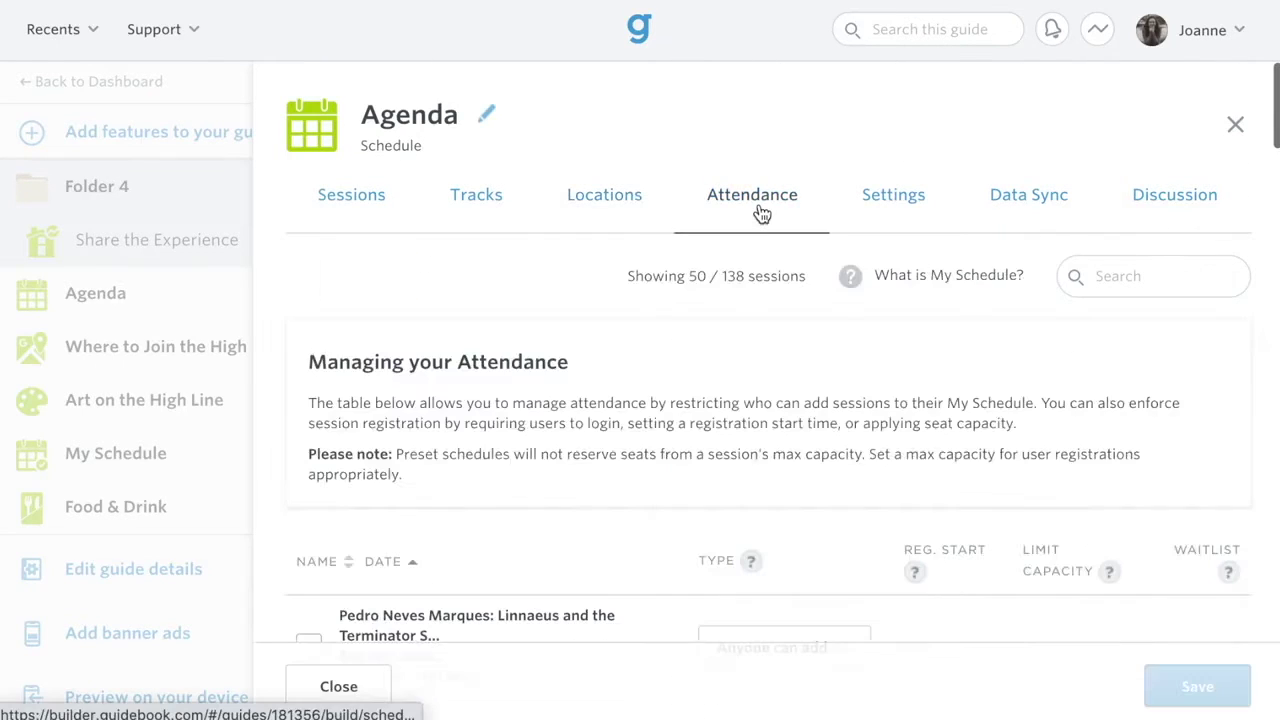
scroll(663, 450, "down", 2)
scroll(663, 449, "down", 2)
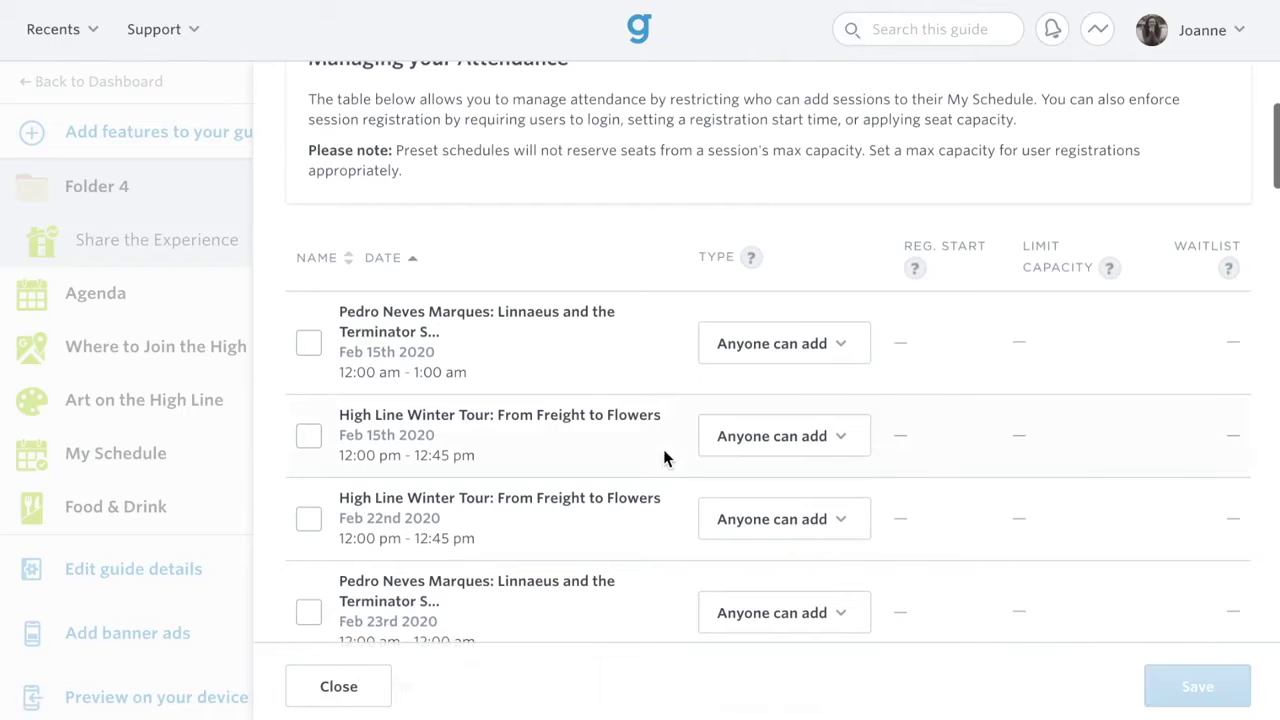
left_click(838, 436)
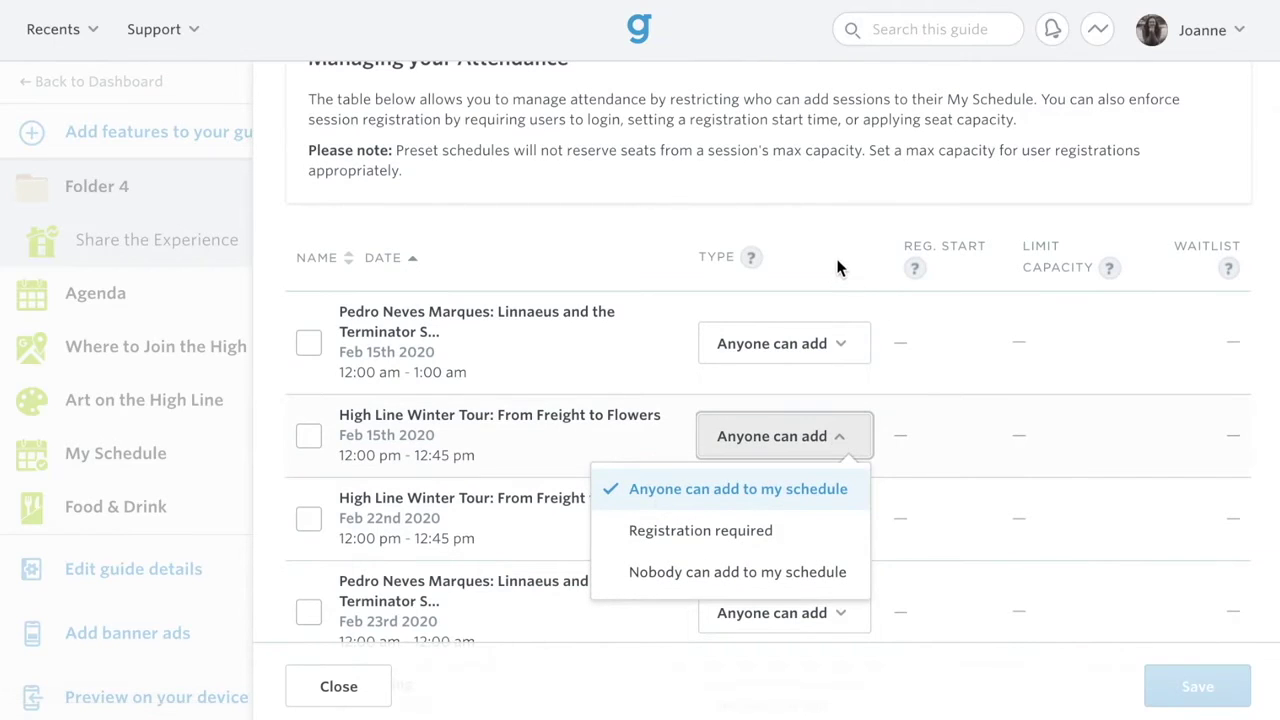
scroll(845, 268, "up", 4)
left_click(906, 203)
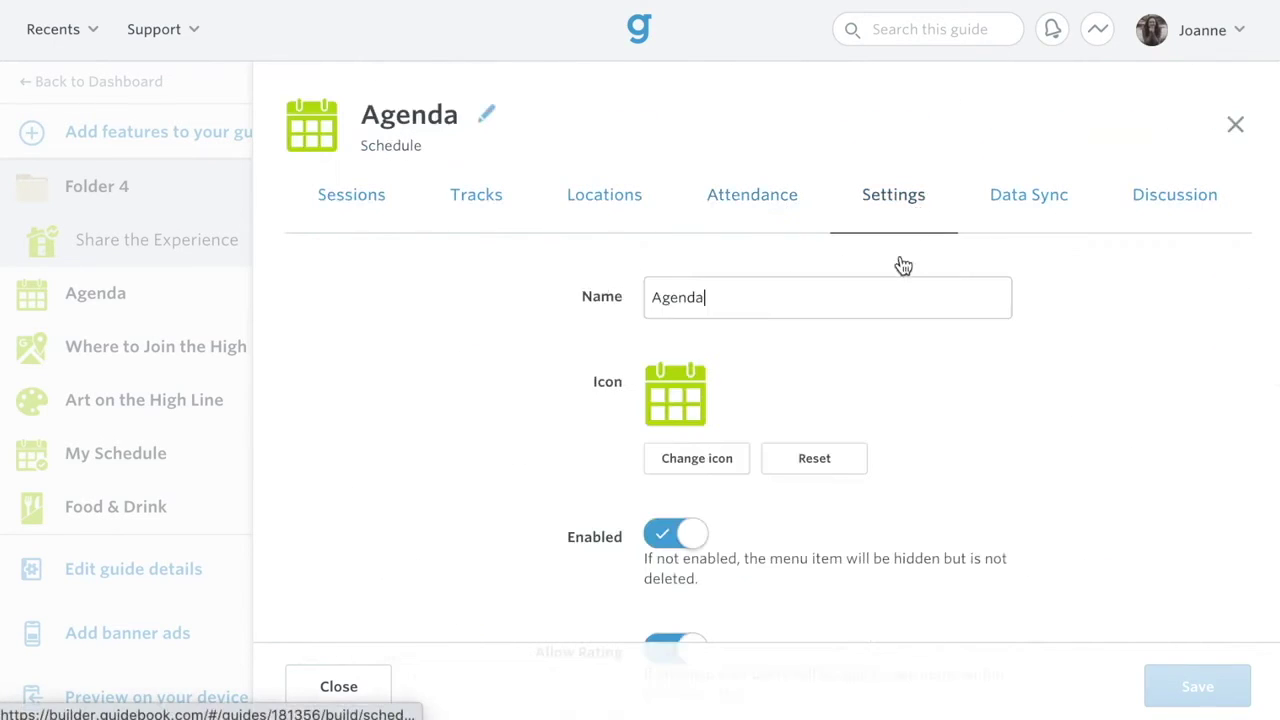
scroll(920, 486, "down", 3)
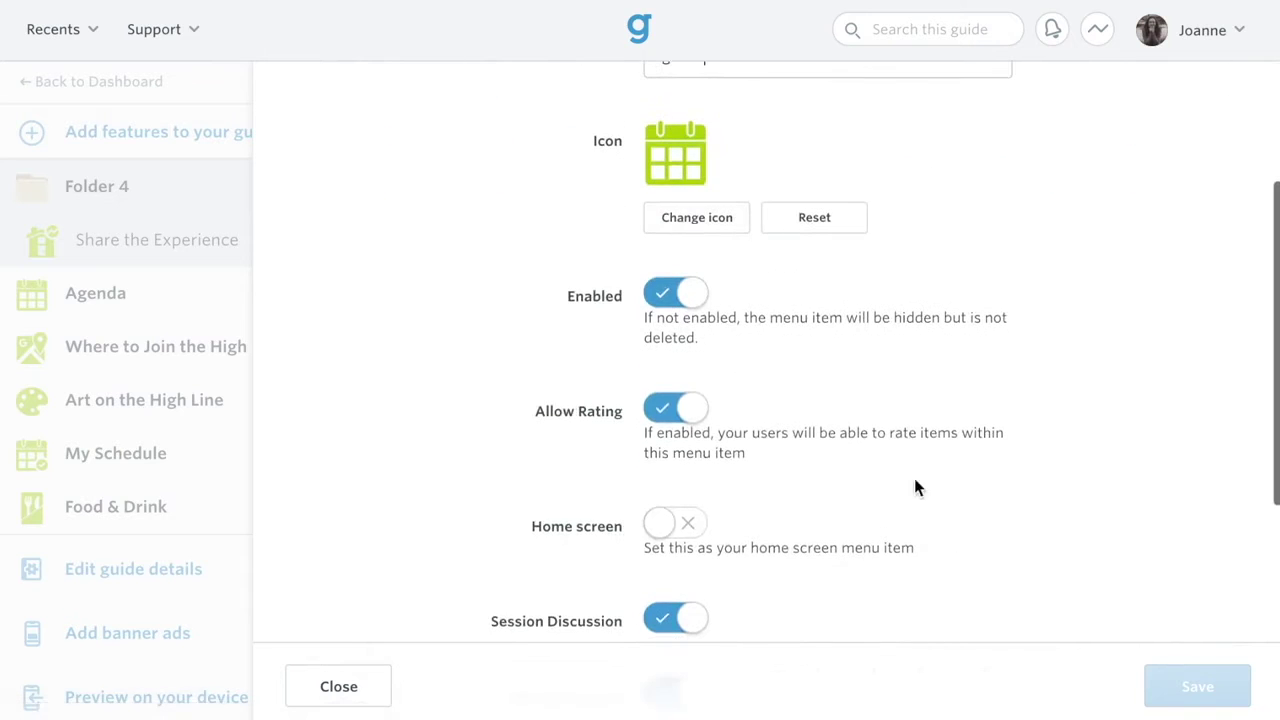
scroll(838, 415, "up", 4)
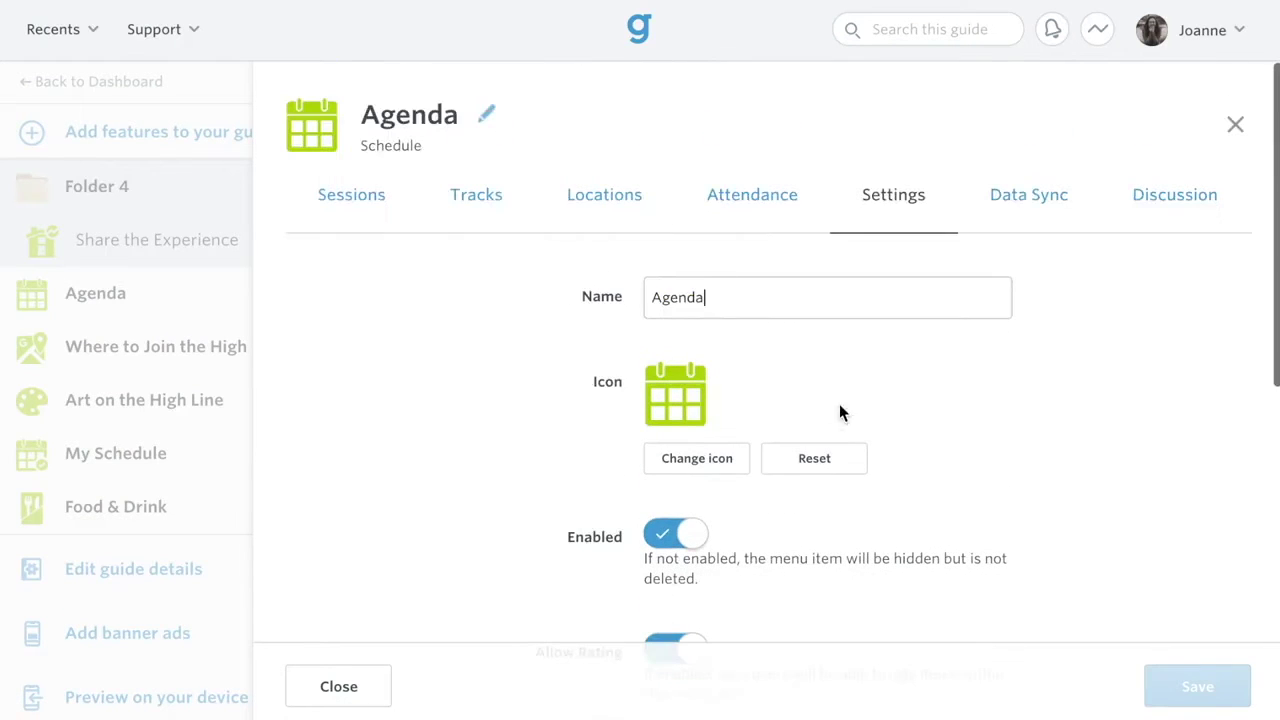
left_click(1013, 224)
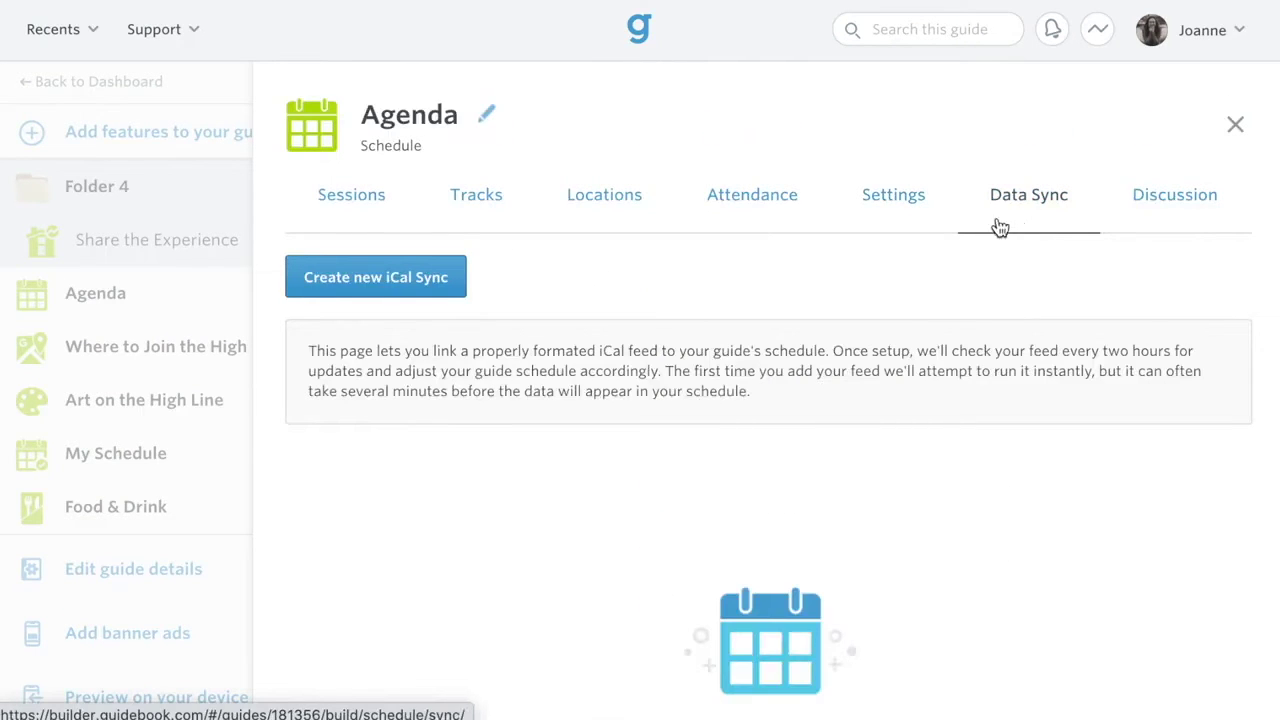
left_click(1186, 211)
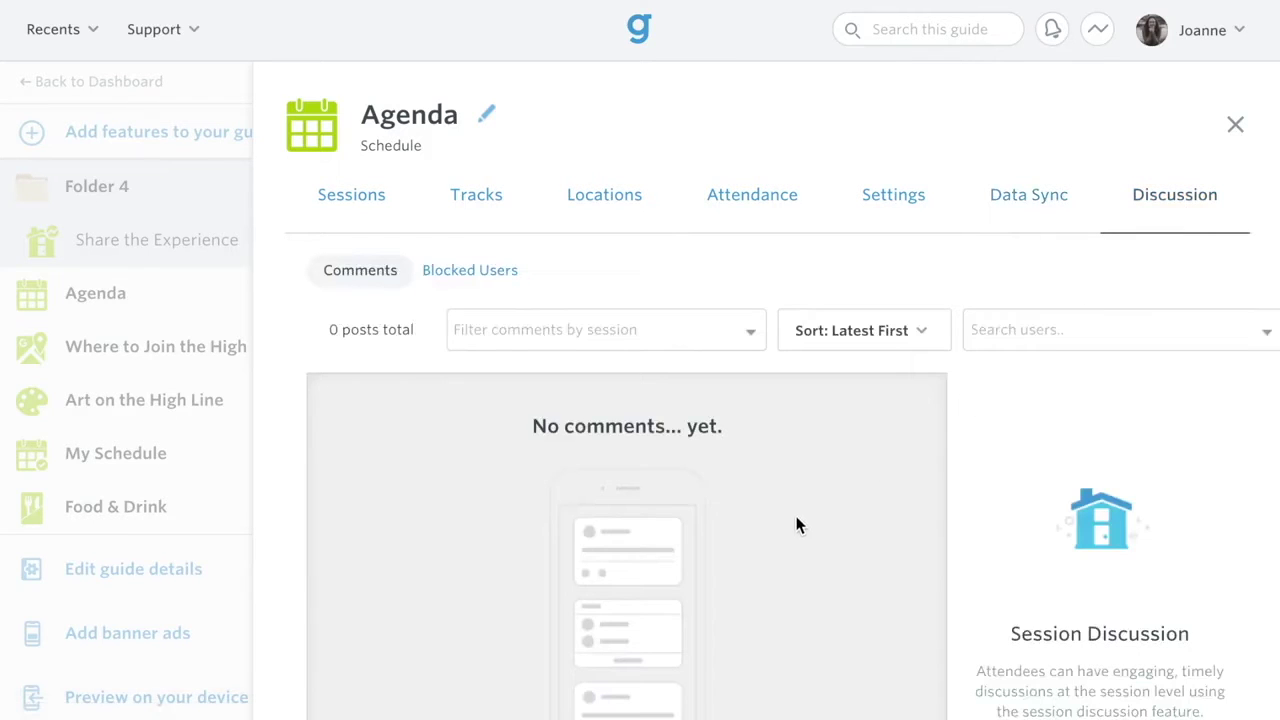
left_click(212, 266)
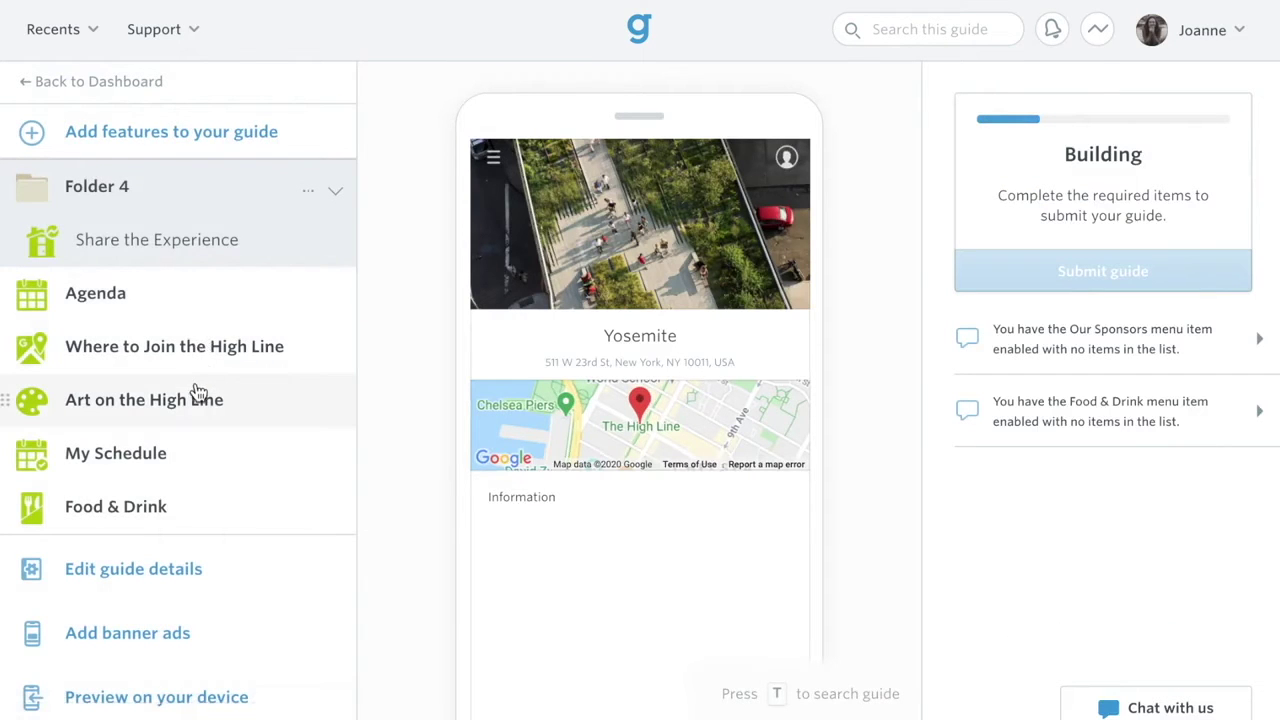
left_click(197, 392)
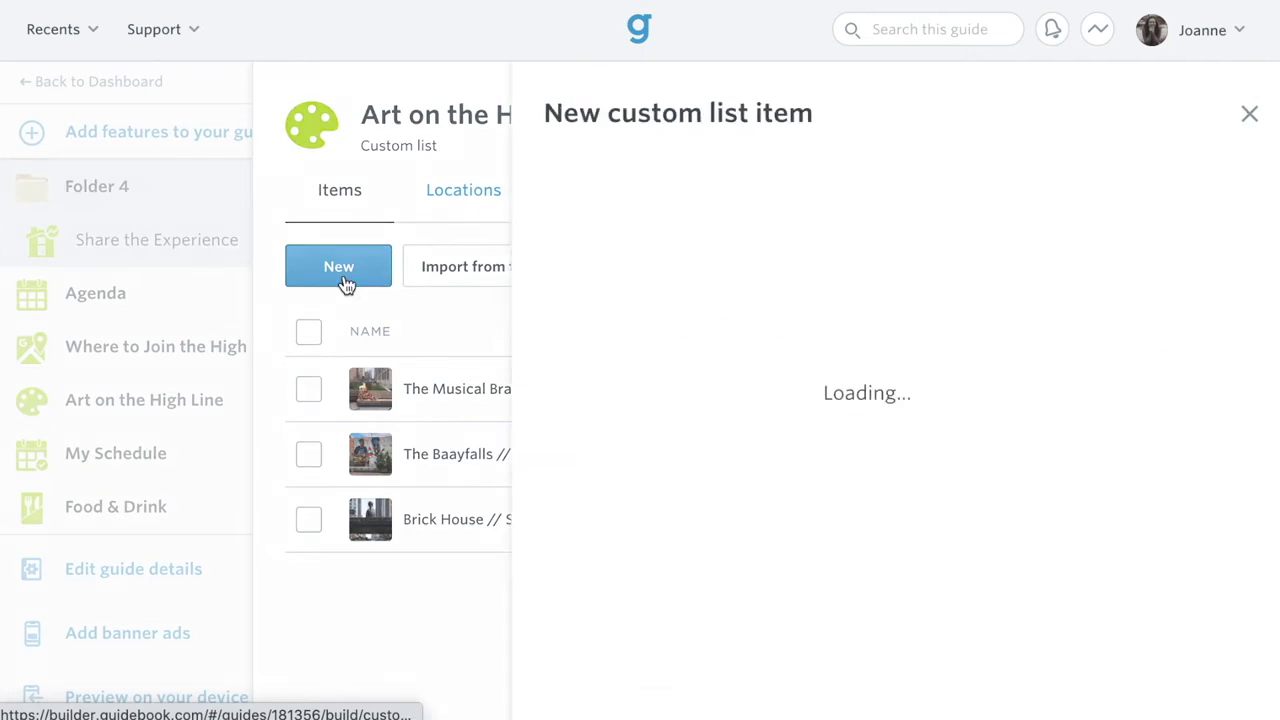
Step: Close the Art on the High Line new item form without saving
scroll(1151, 414, "down", 3)
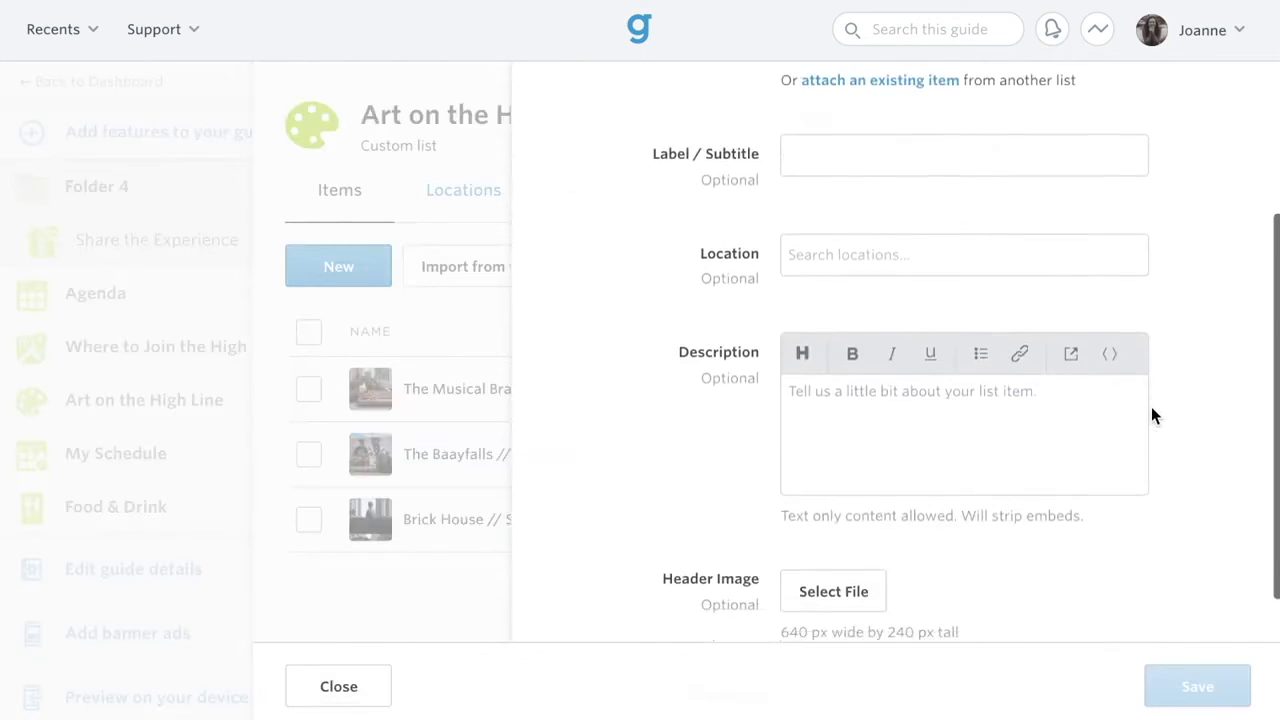
scroll(1151, 410, "down", 3)
left_click(443, 571)
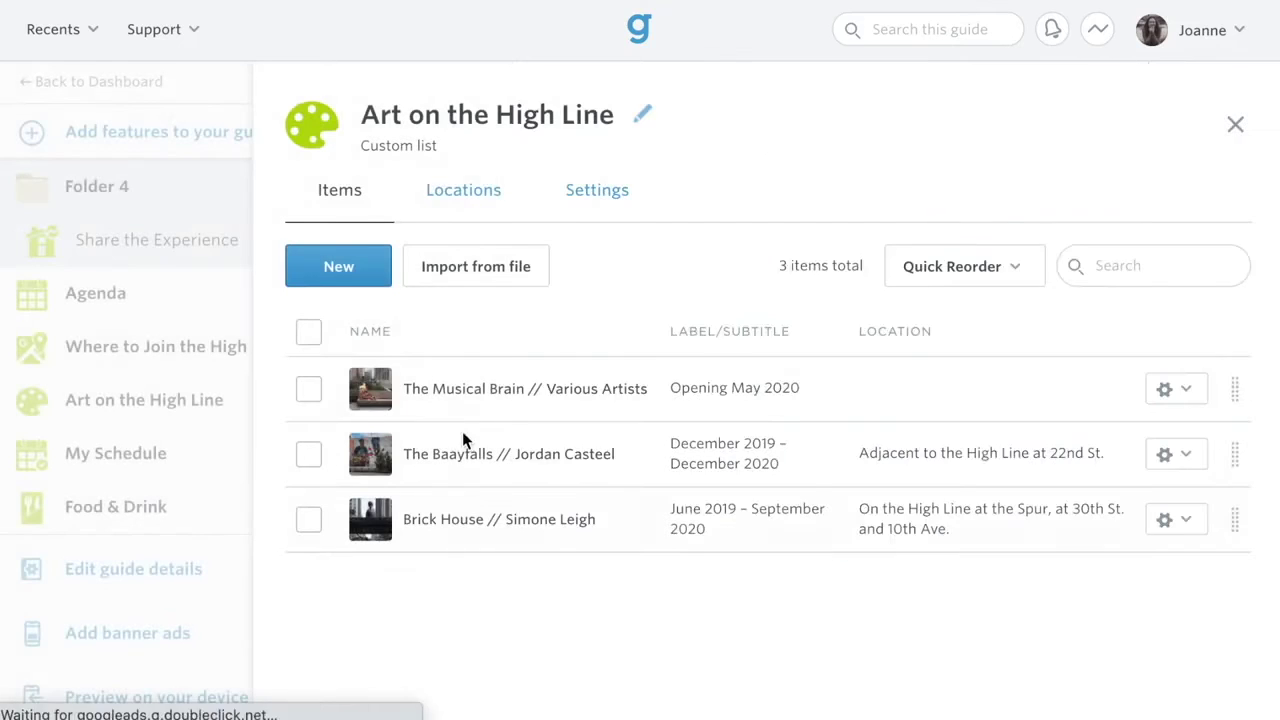
Step: Look over the import-from-file templates for list items, then close the import options
left_click(471, 267)
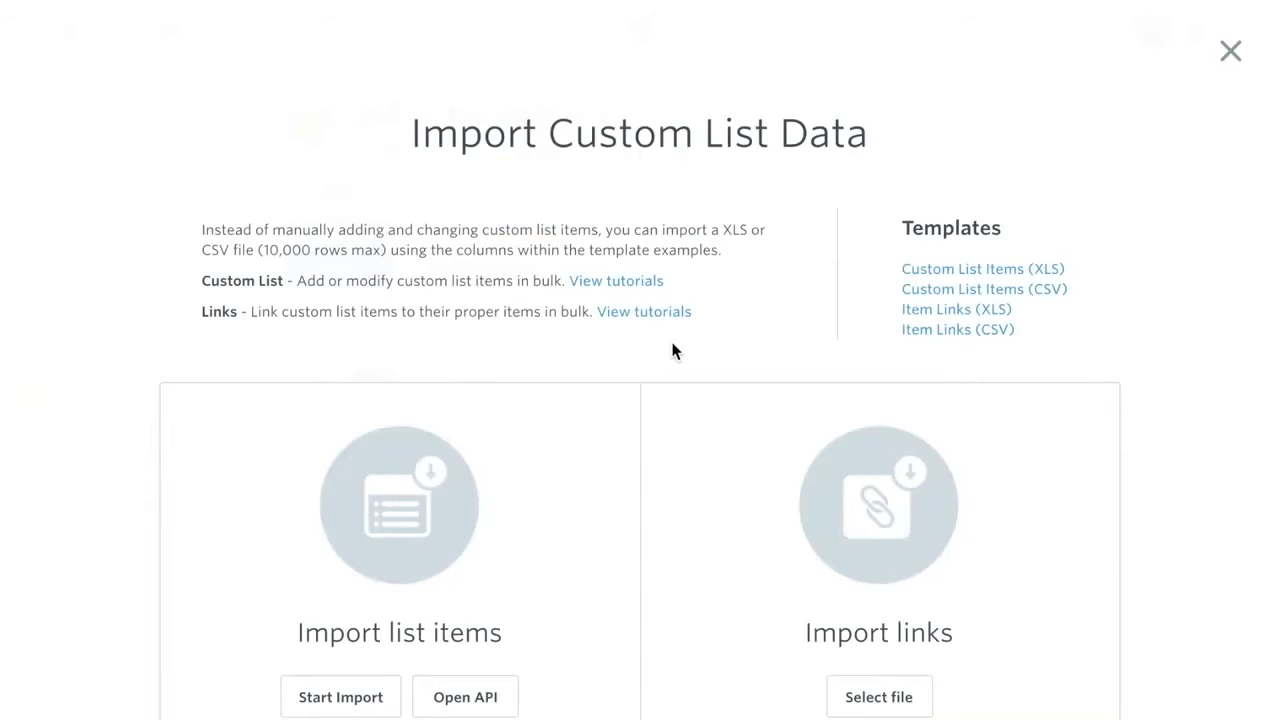
double_click(966, 228)
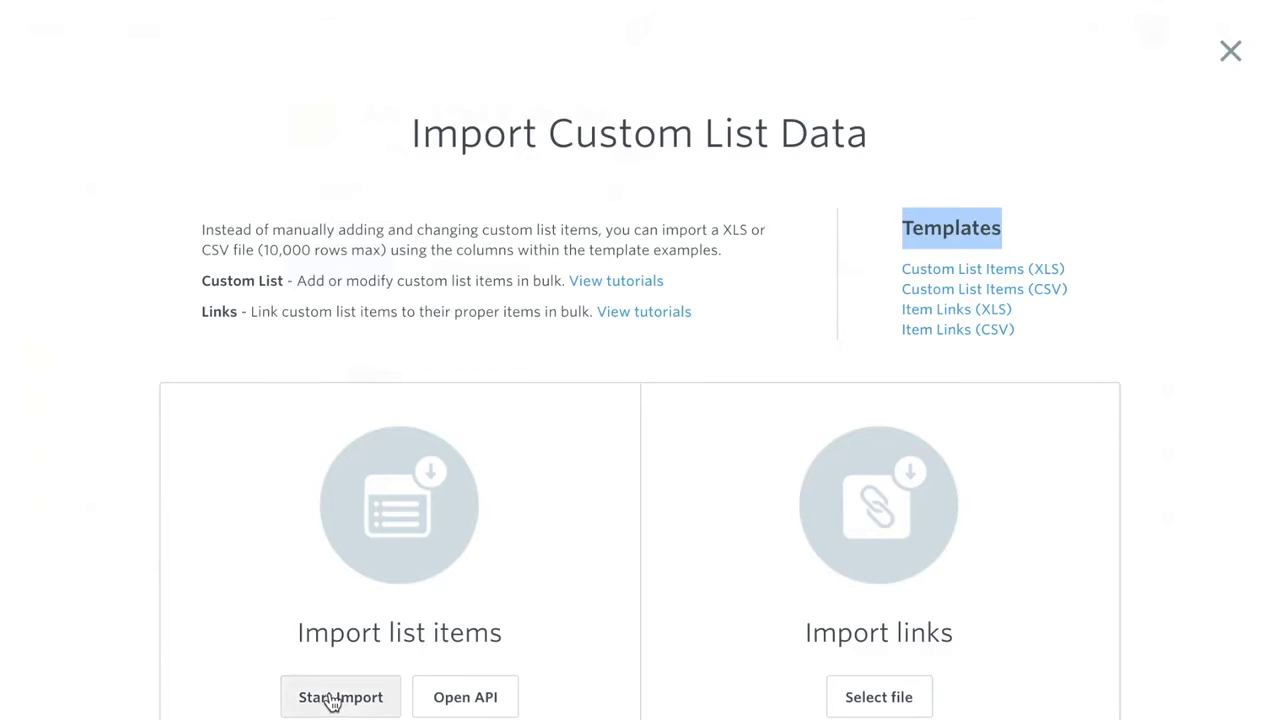
left_click(1236, 70)
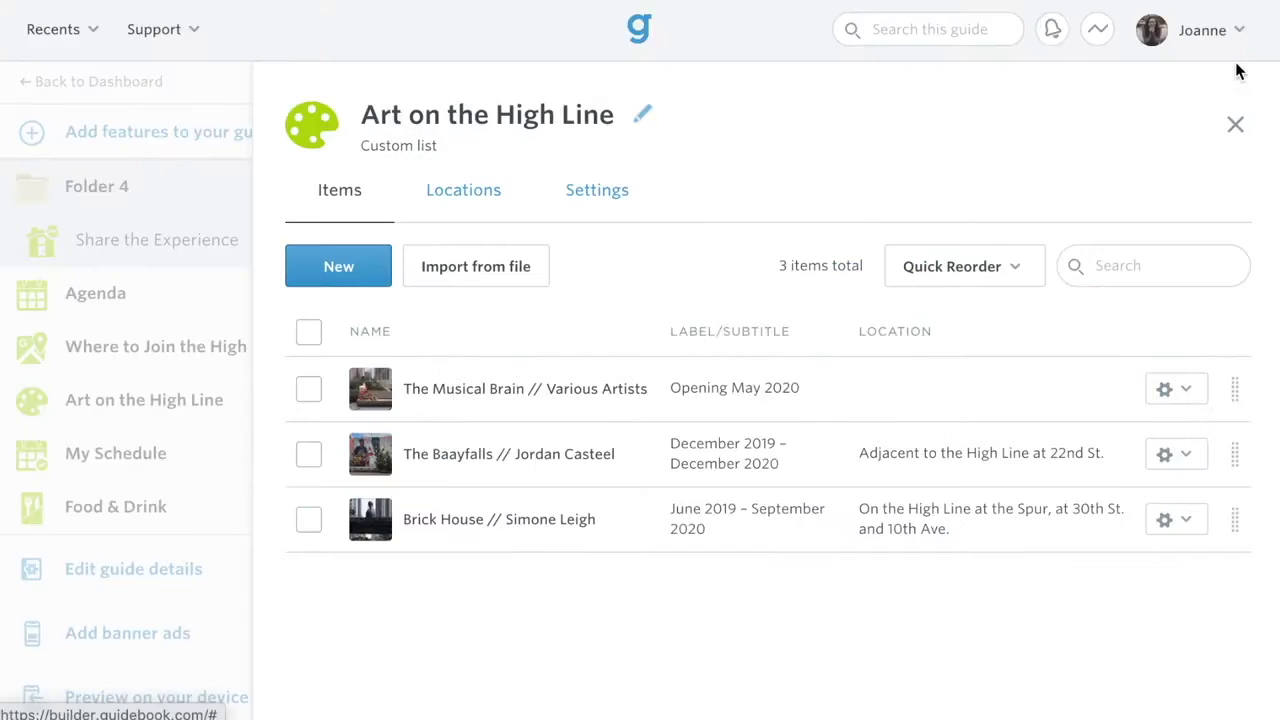
Step: Link The Musical Brain to four High Line Winter Tour sessions found by searching 'winter'
left_click(502, 389)
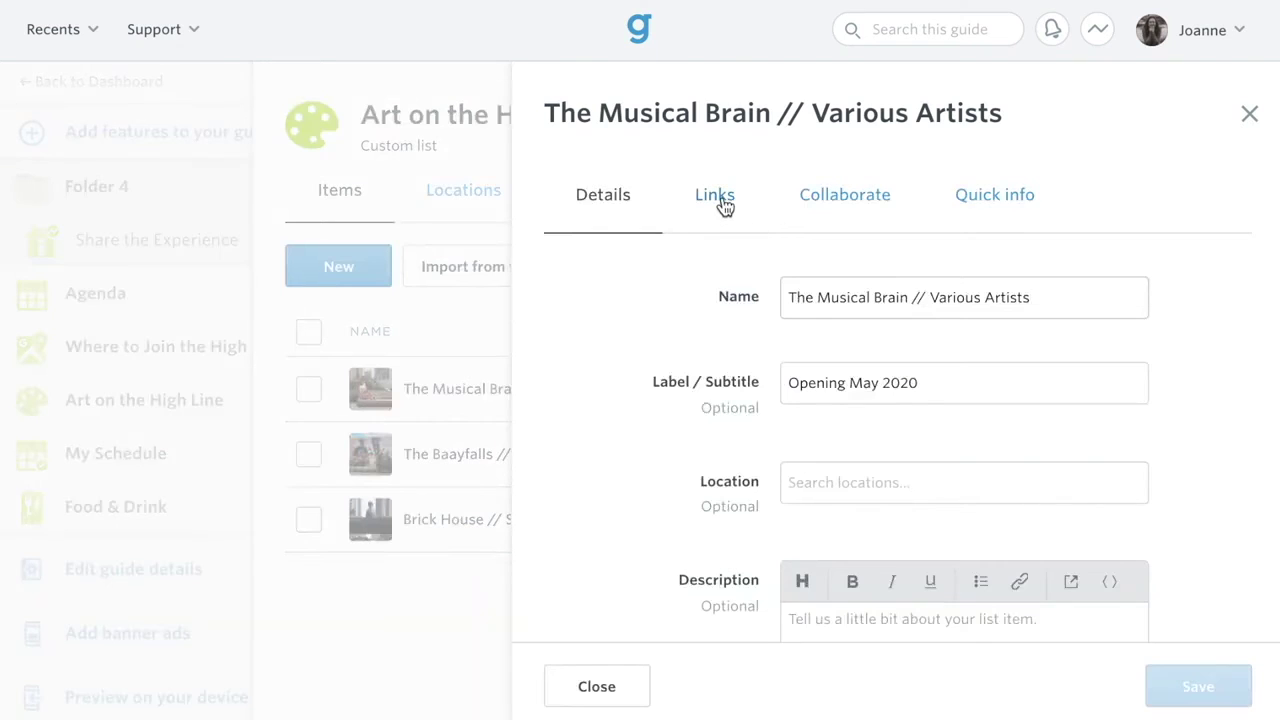
left_click(716, 198)
left_click(674, 297)
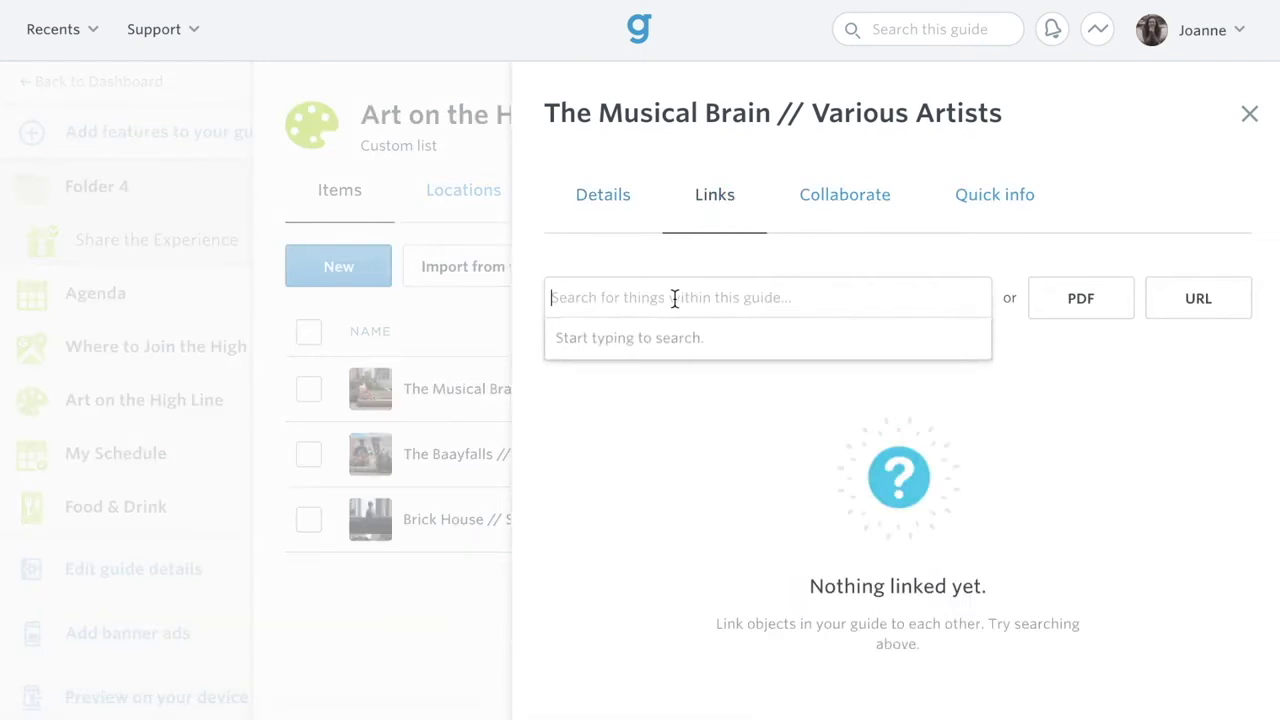
type("winter")
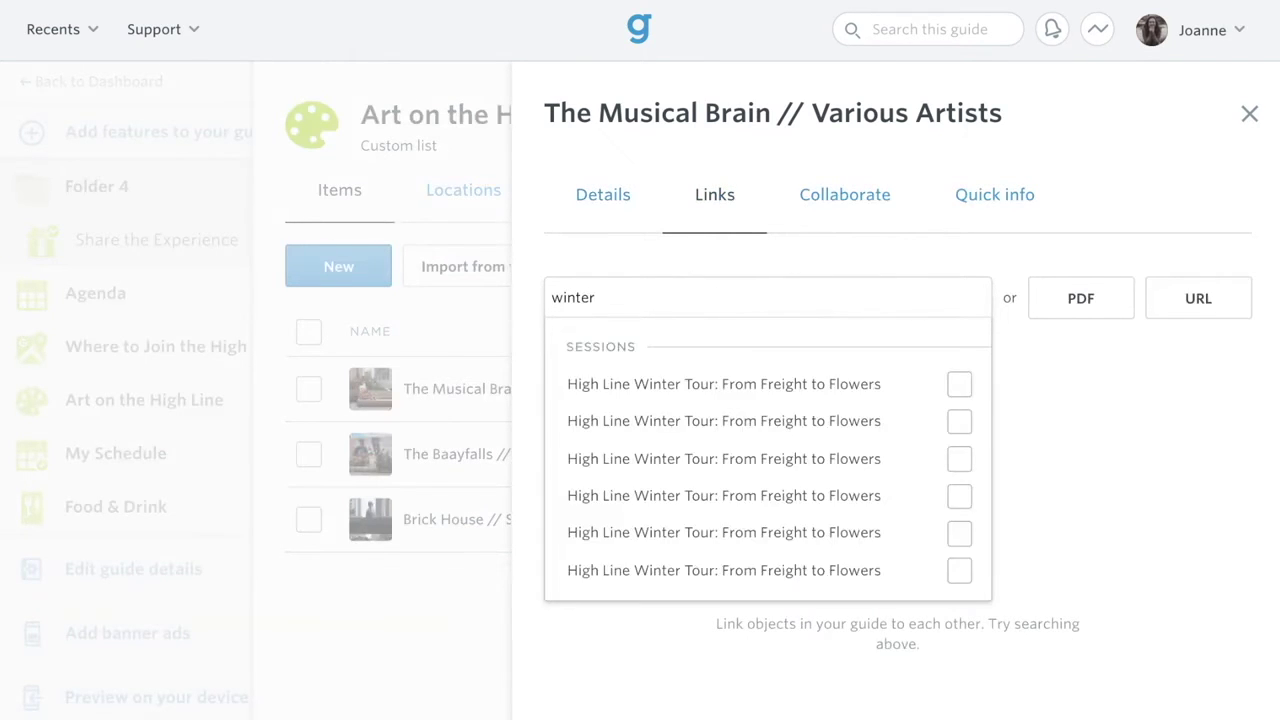
left_click(959, 386)
left_click(959, 422)
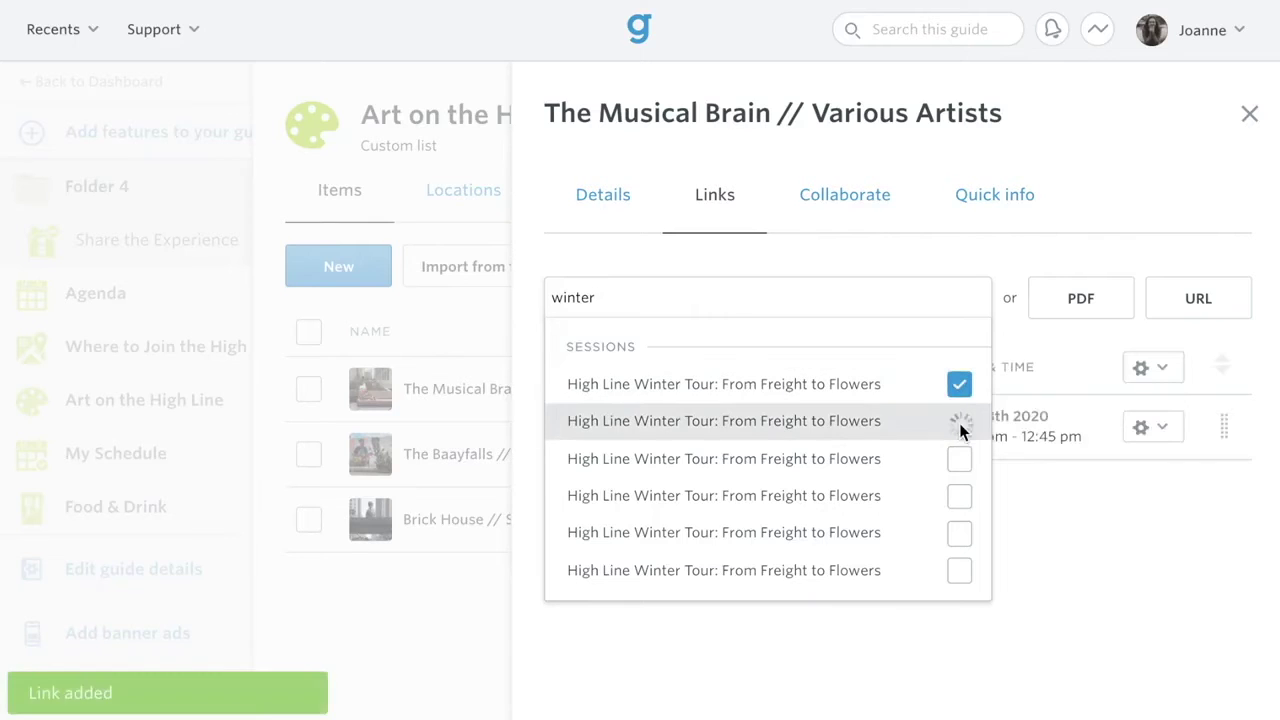
left_click(959, 459)
left_click(959, 496)
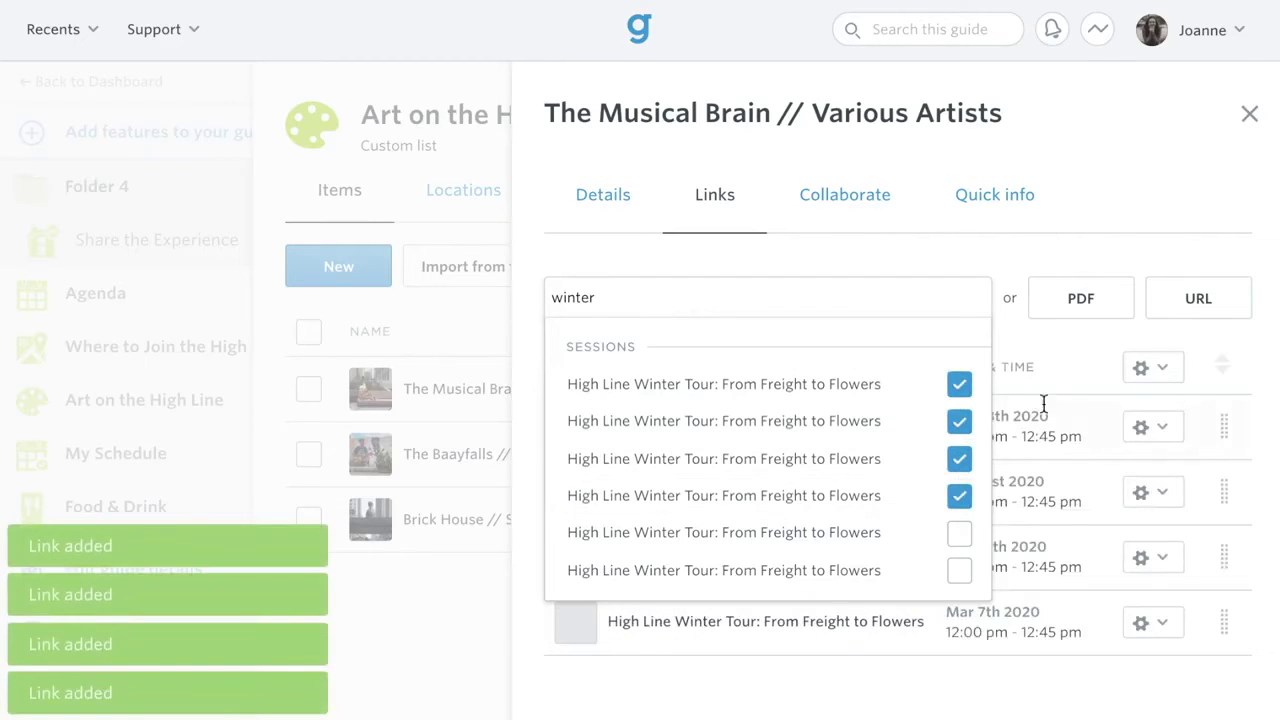
left_click(1146, 257)
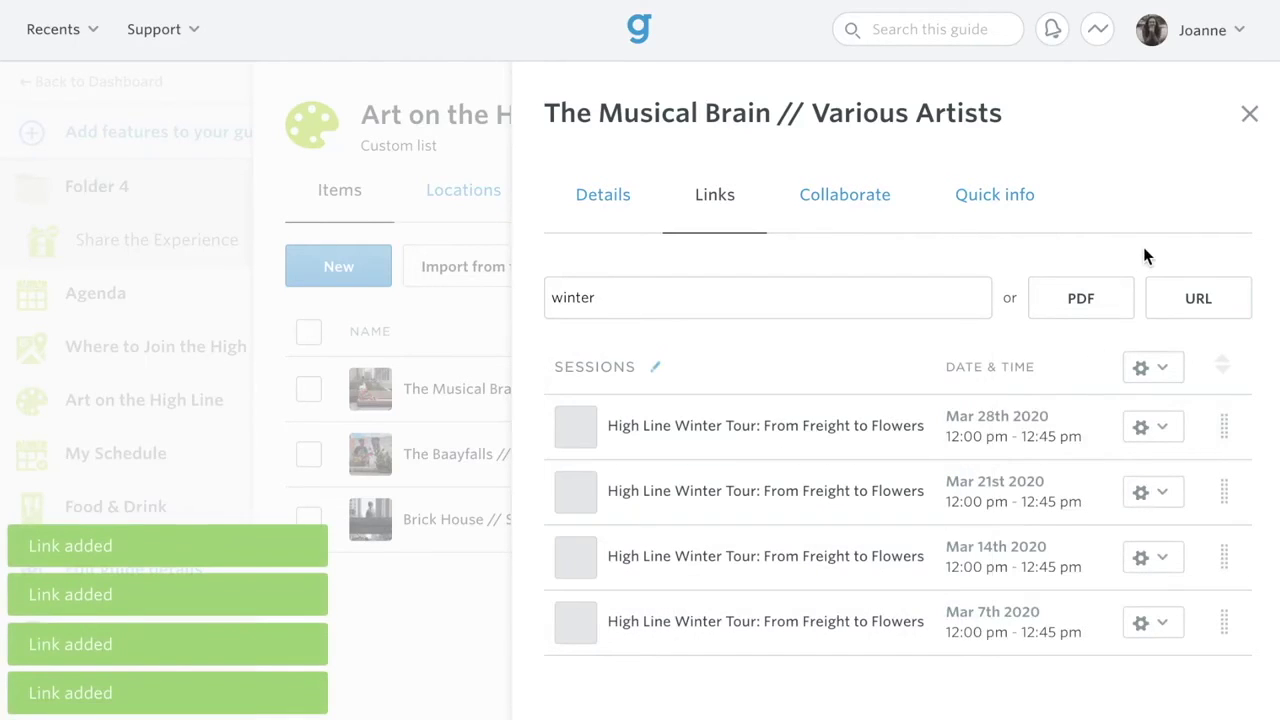
left_click(488, 322)
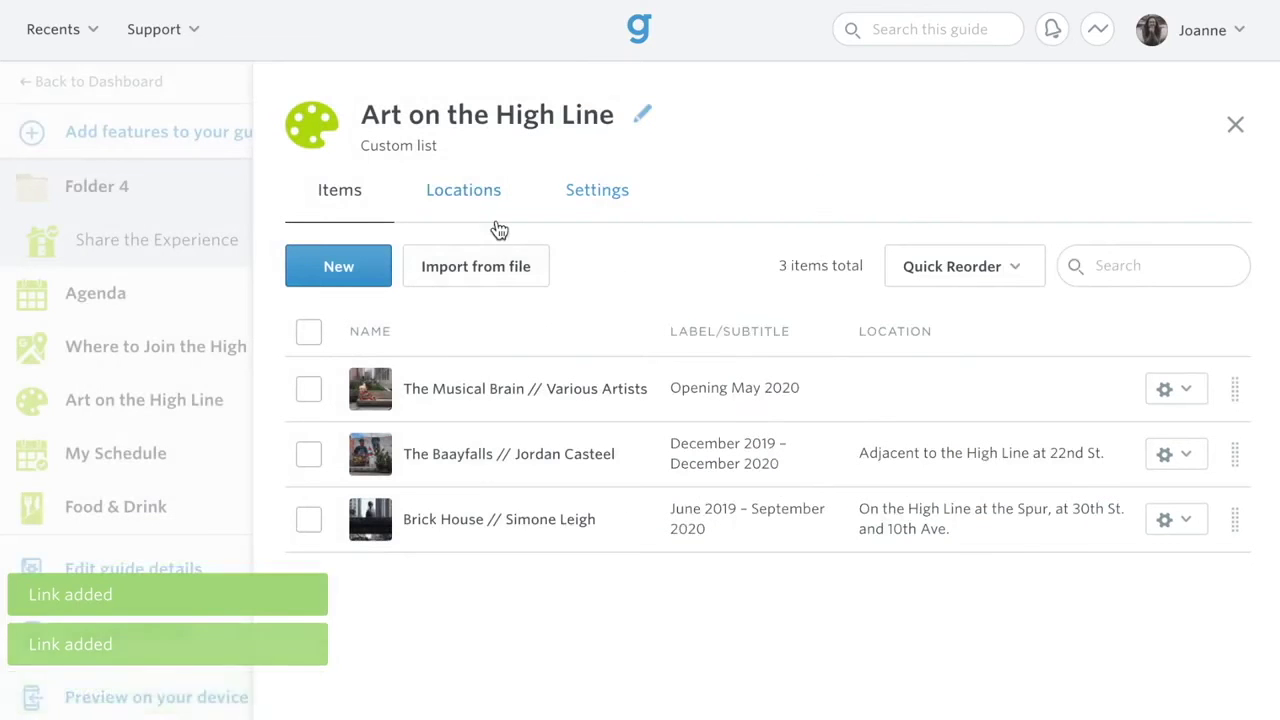
Step: Reopen the import options to view the Item Links templates, then close them
left_click(490, 262)
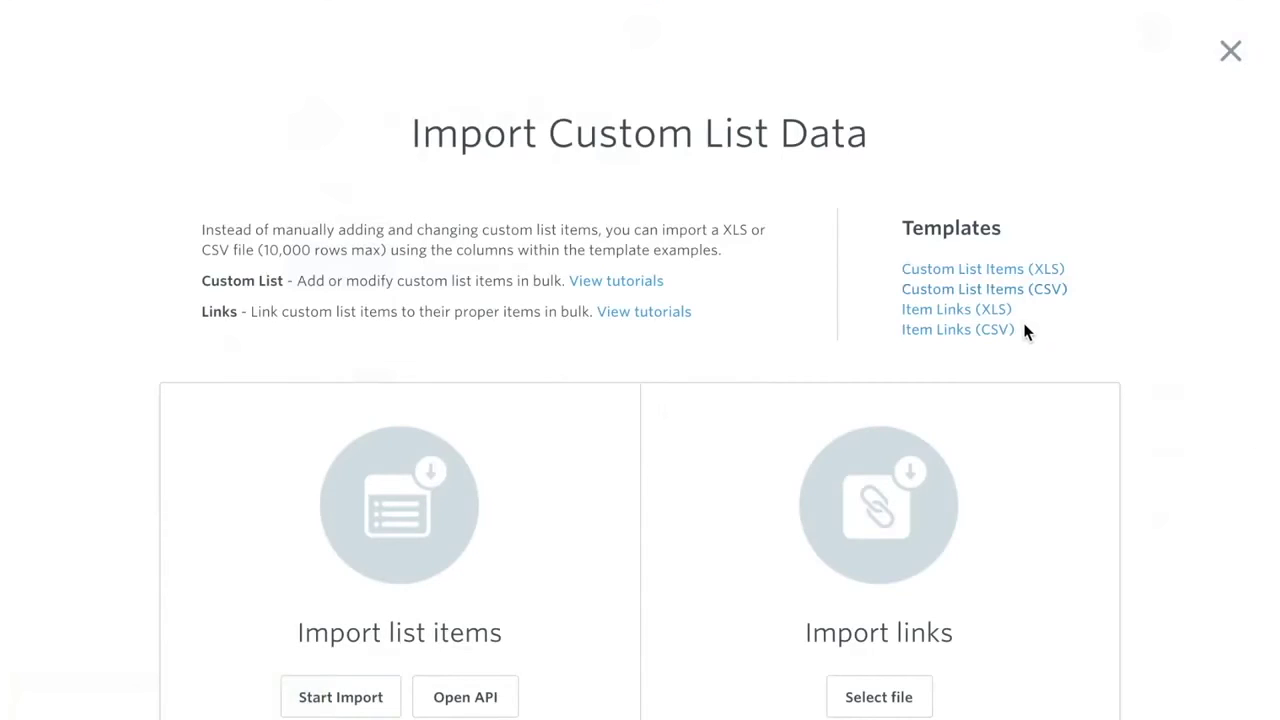
left_click_drag(1024, 330, 916, 312)
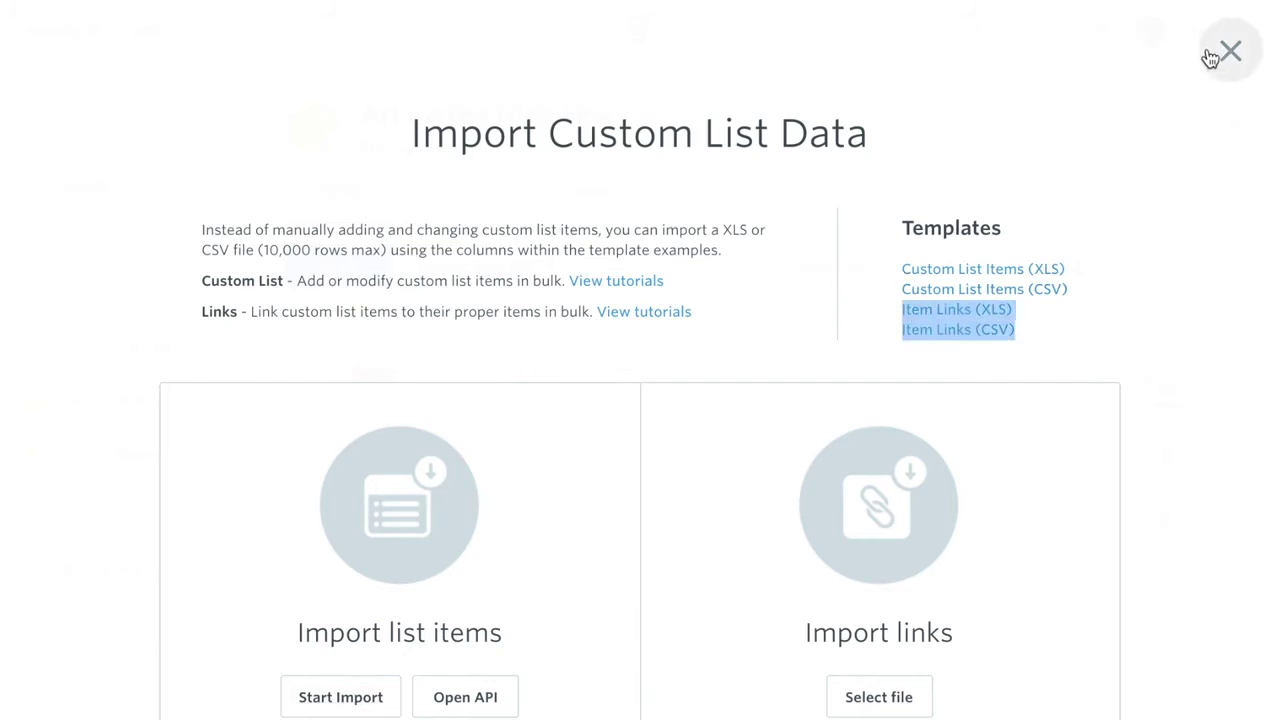
left_click(1222, 53)
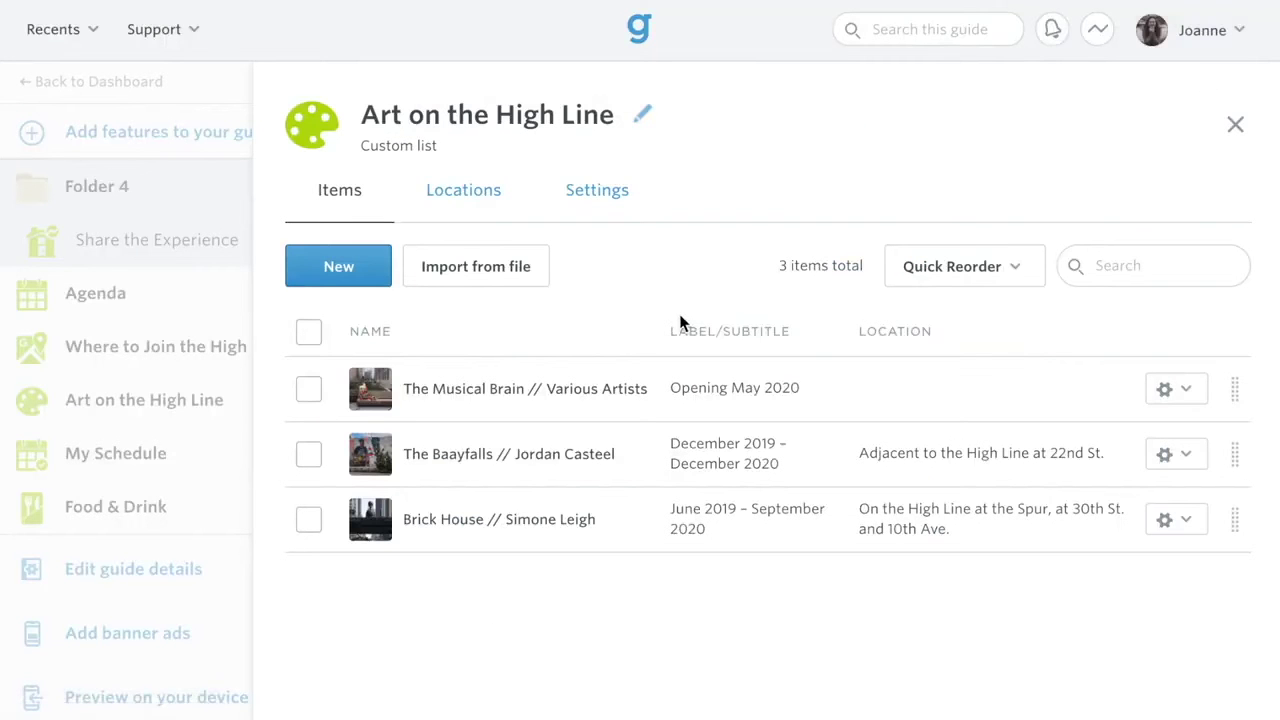
left_click(553, 388)
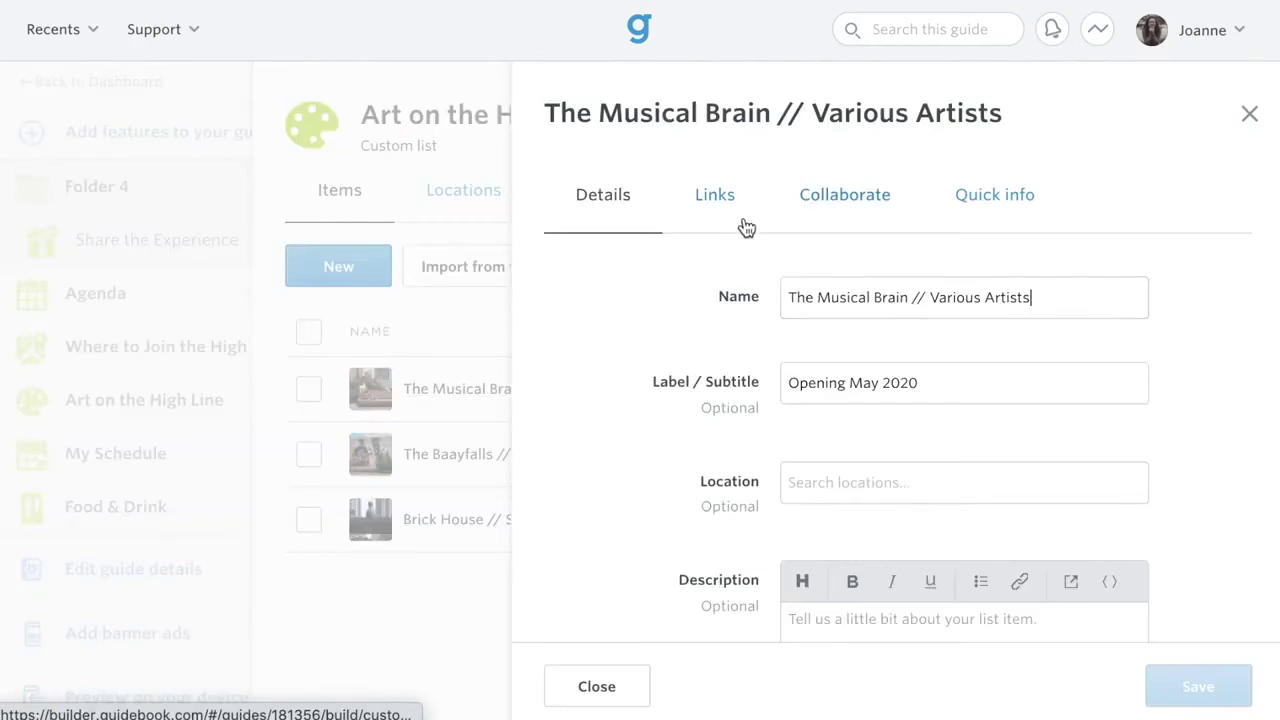
left_click(723, 206)
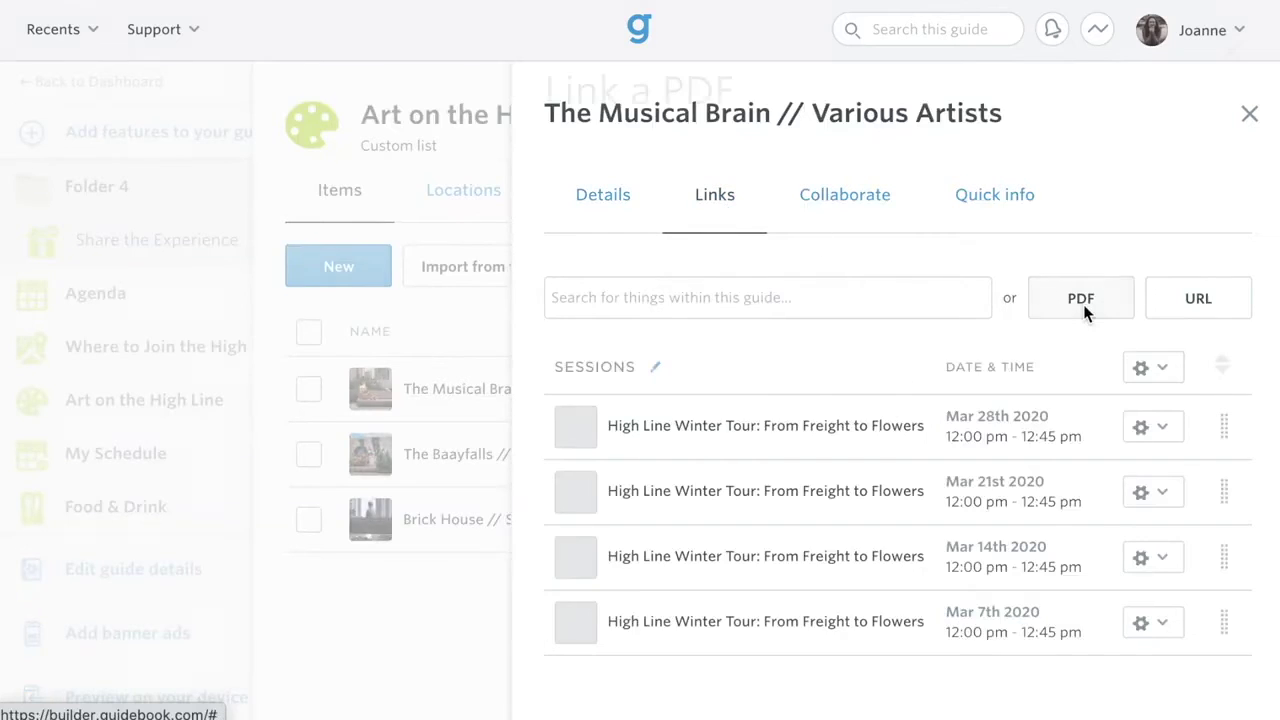
left_click(1085, 313)
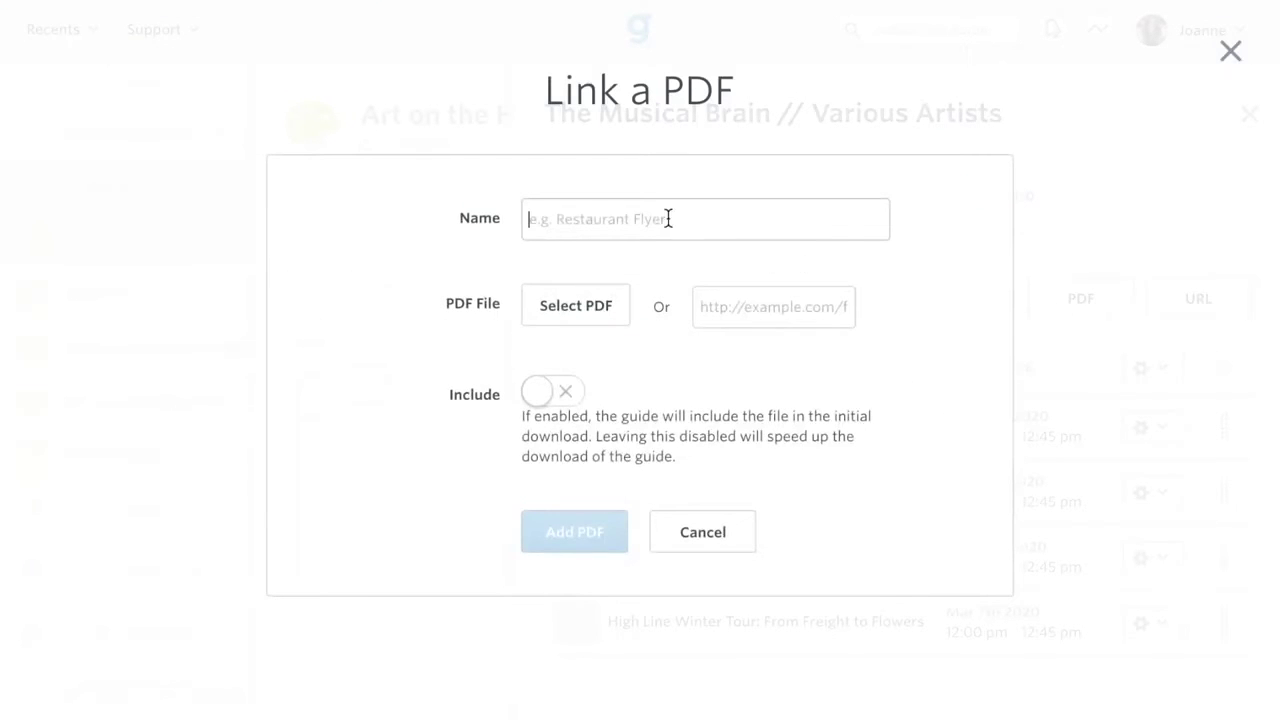
left_click(716, 548)
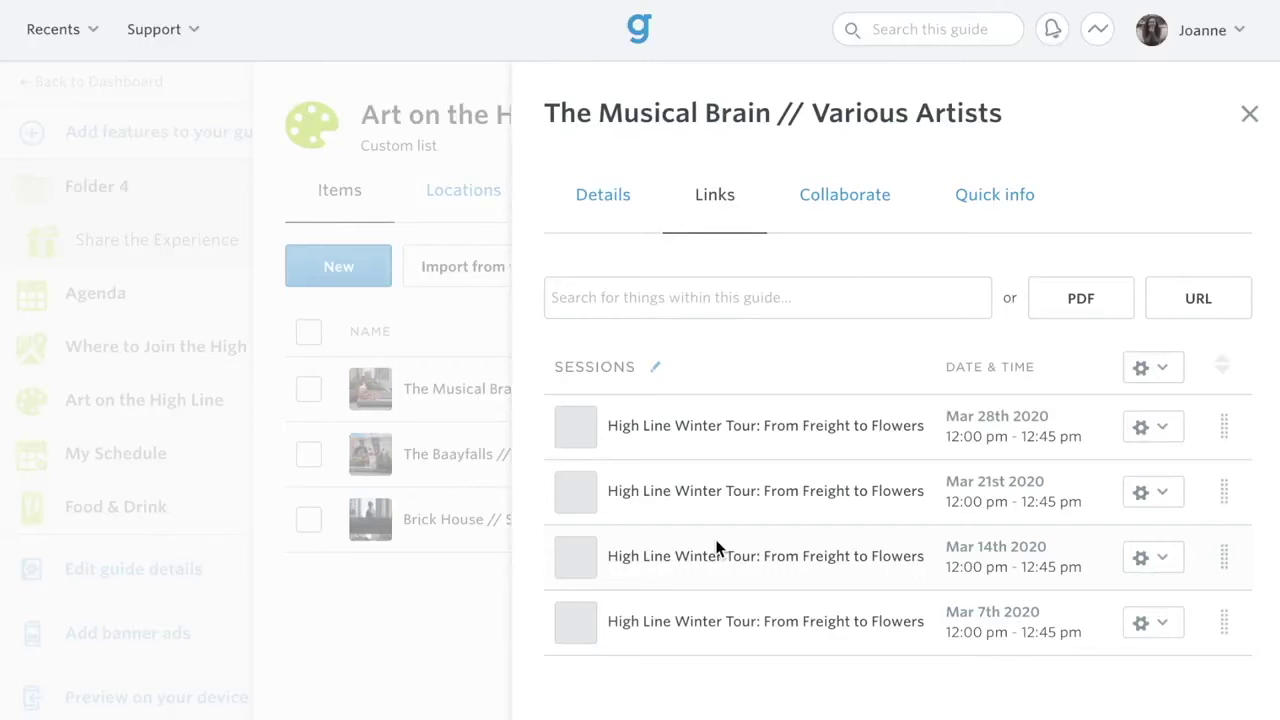
left_click(1219, 306)
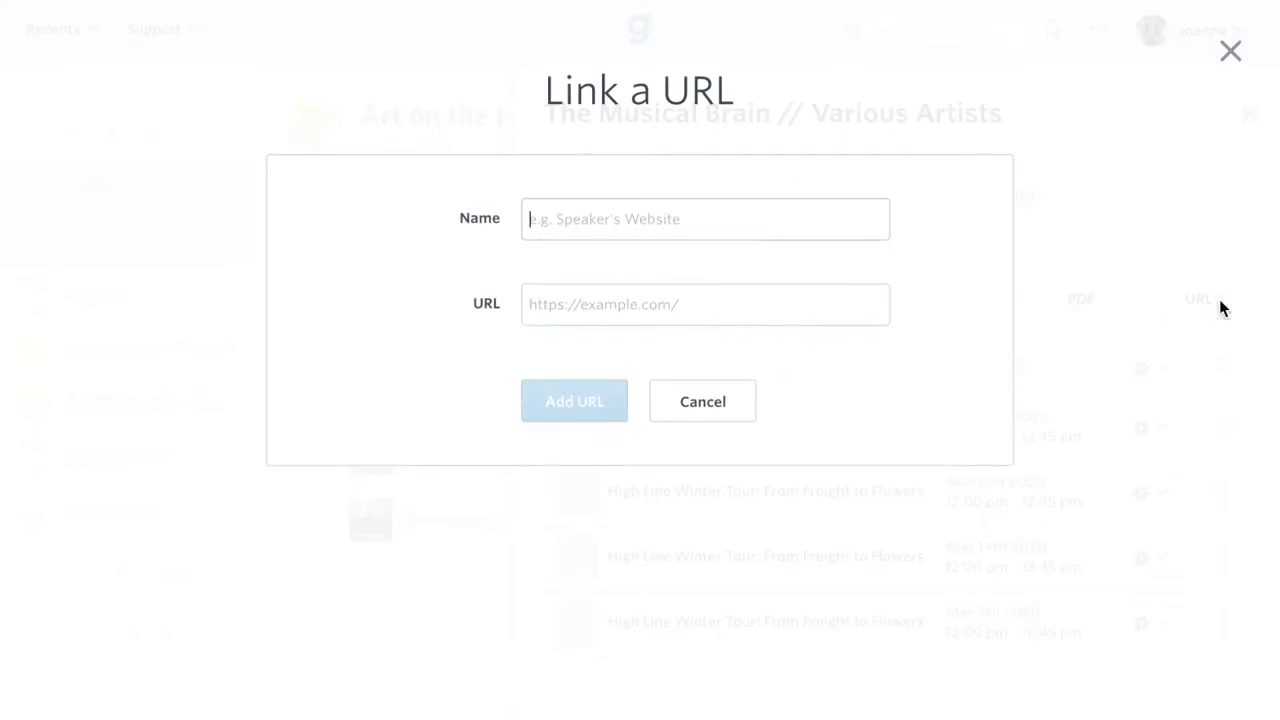
left_click(745, 403)
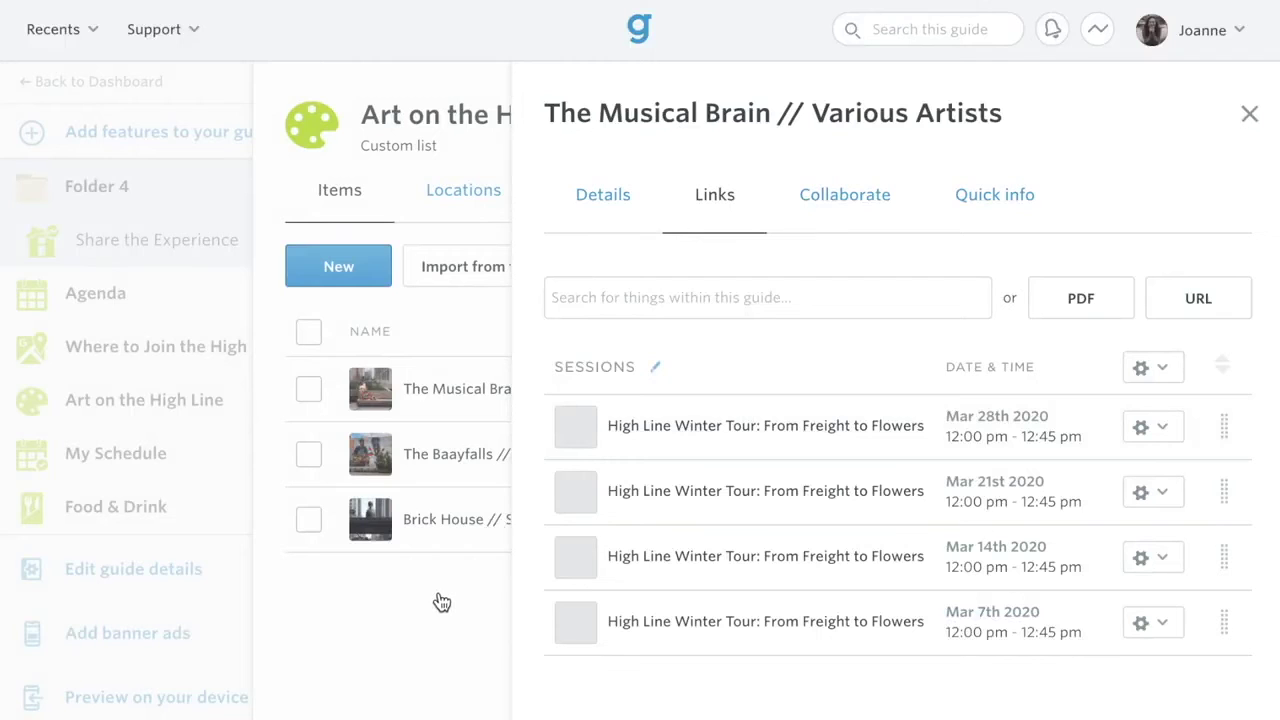
left_click(466, 328)
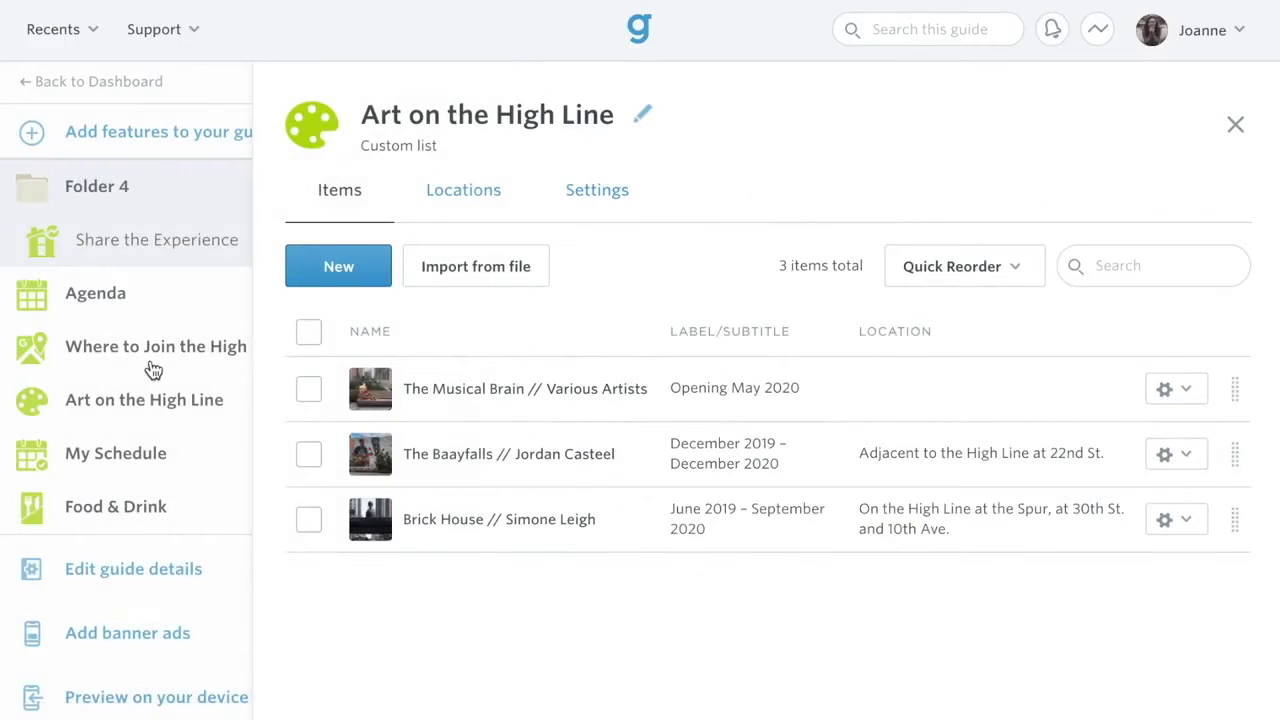
Step: Open the first Agenda session, cancel adding a video, and close the sessions list
left_click(163, 300)
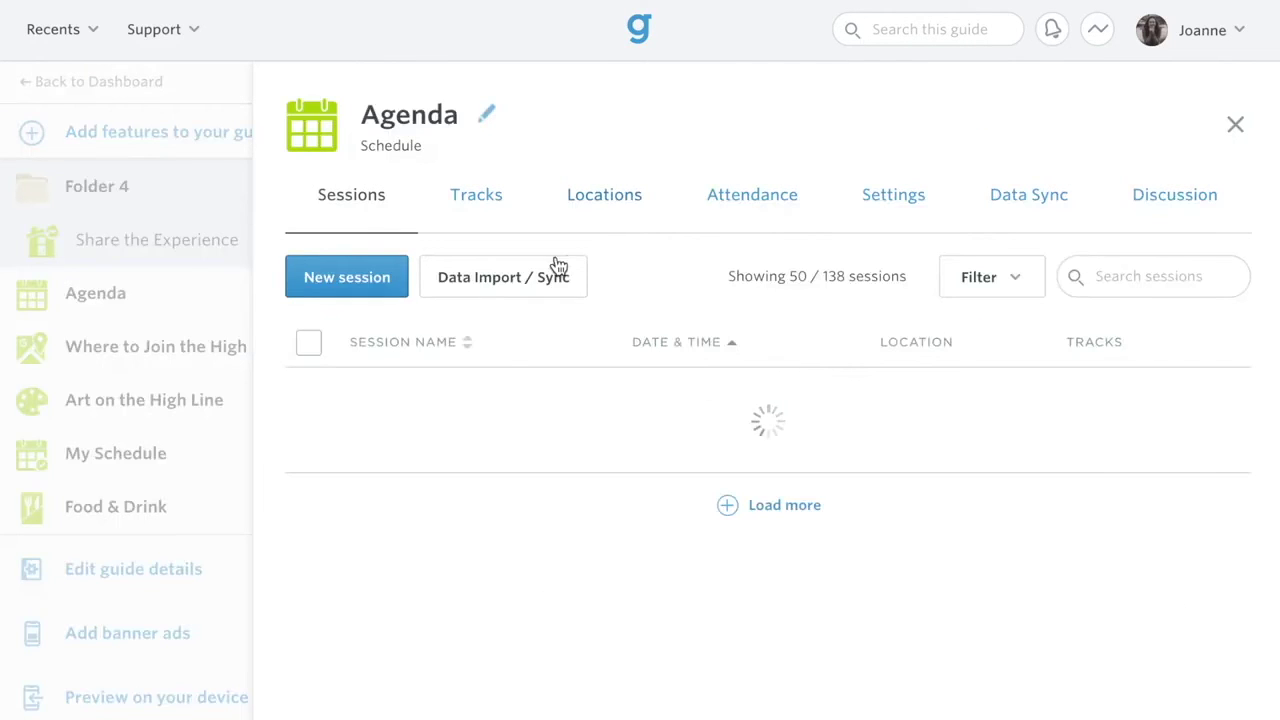
left_click(430, 407)
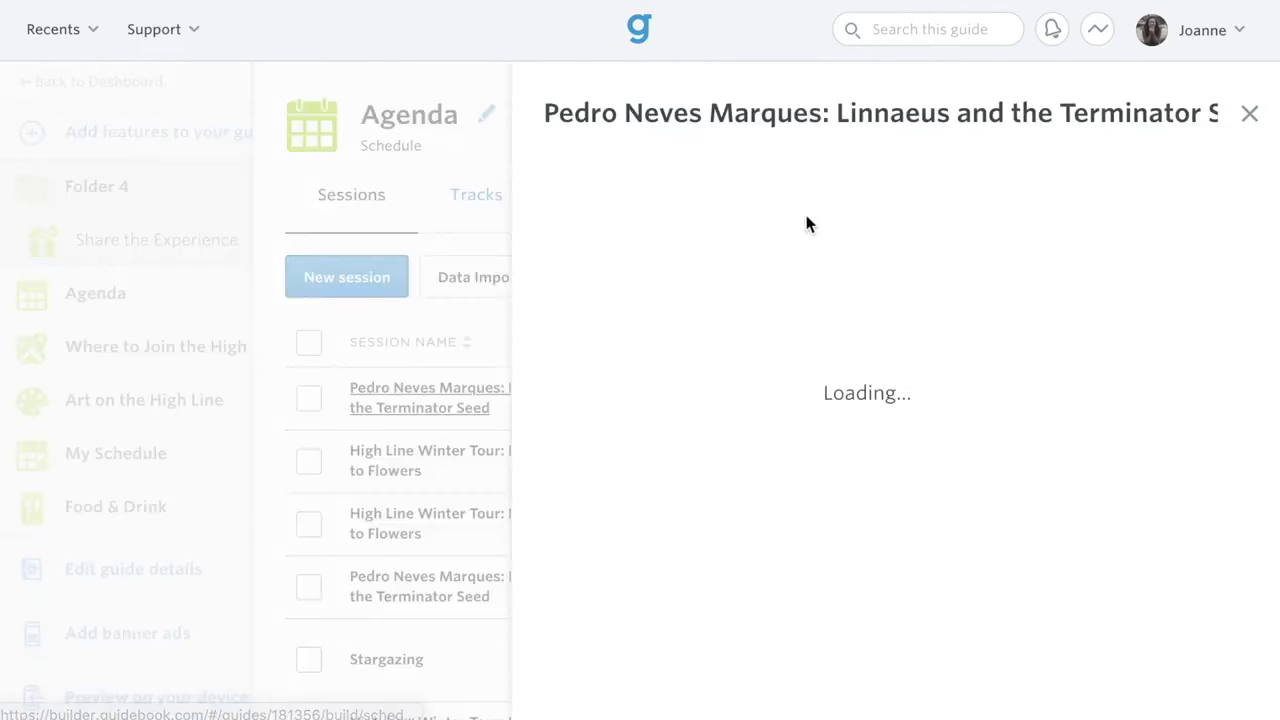
left_click(822, 200)
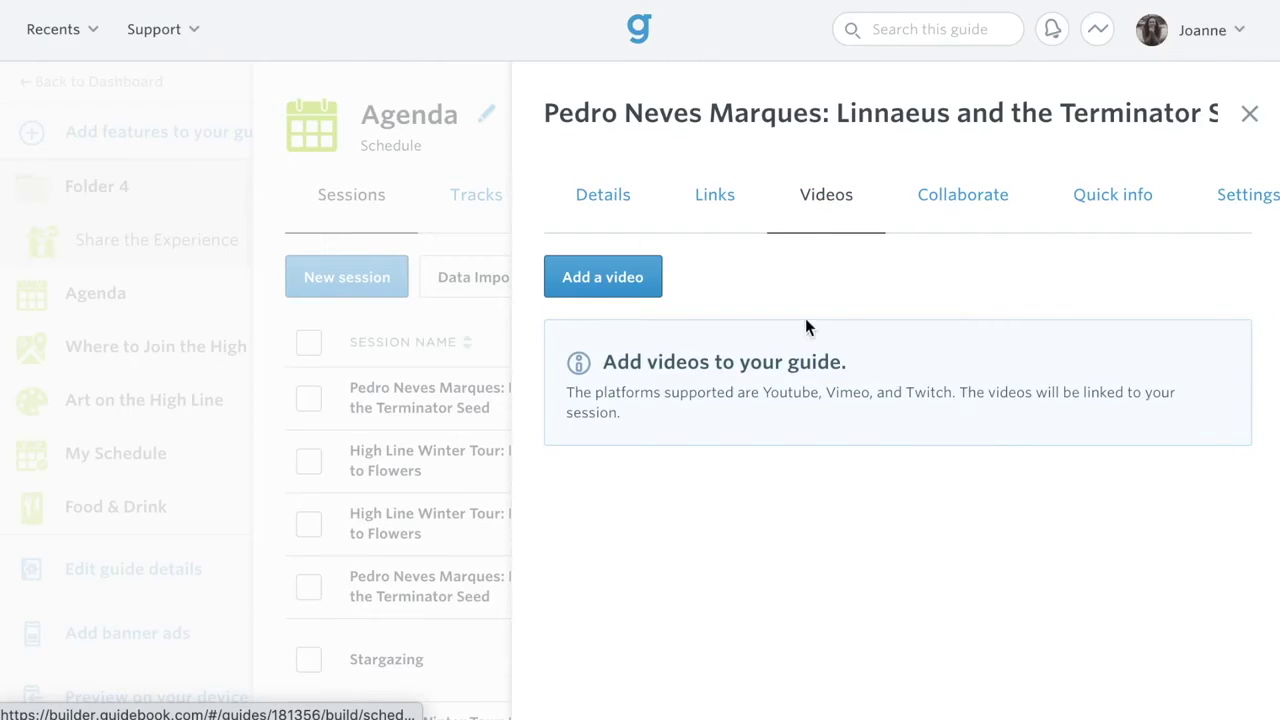
left_click(634, 285)
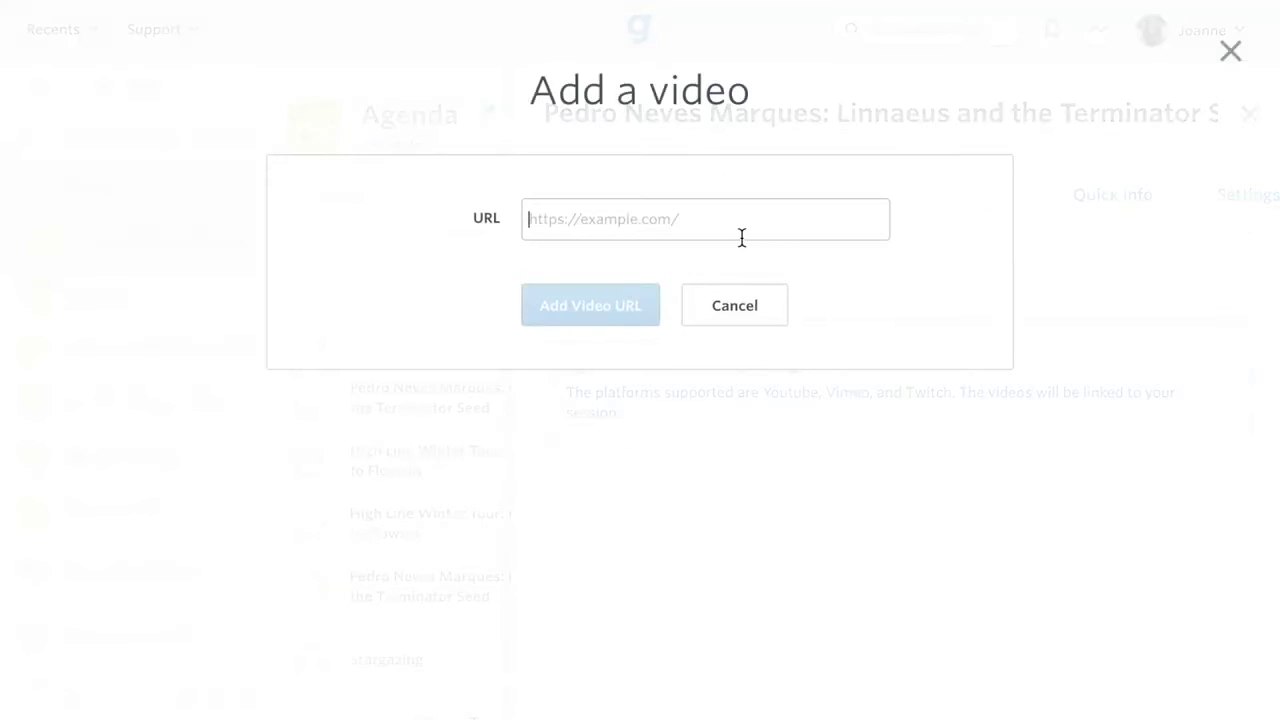
left_click(745, 315)
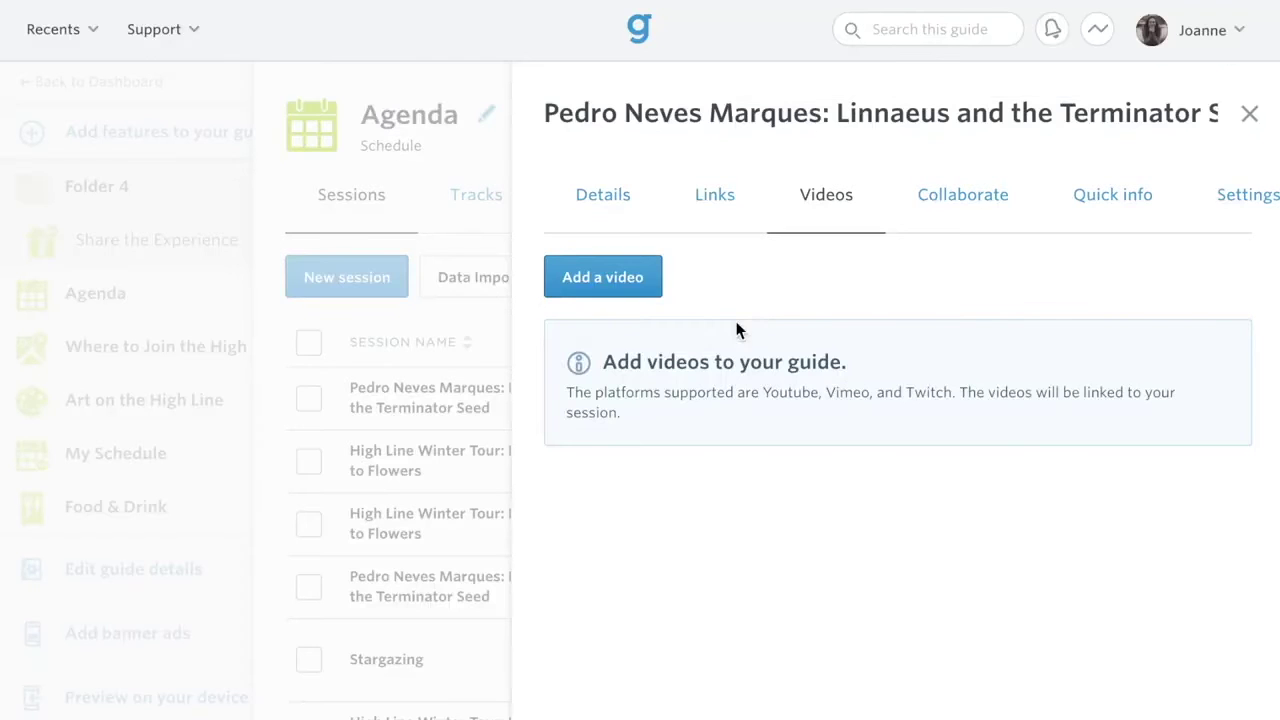
key("Escape")
left_click(245, 477)
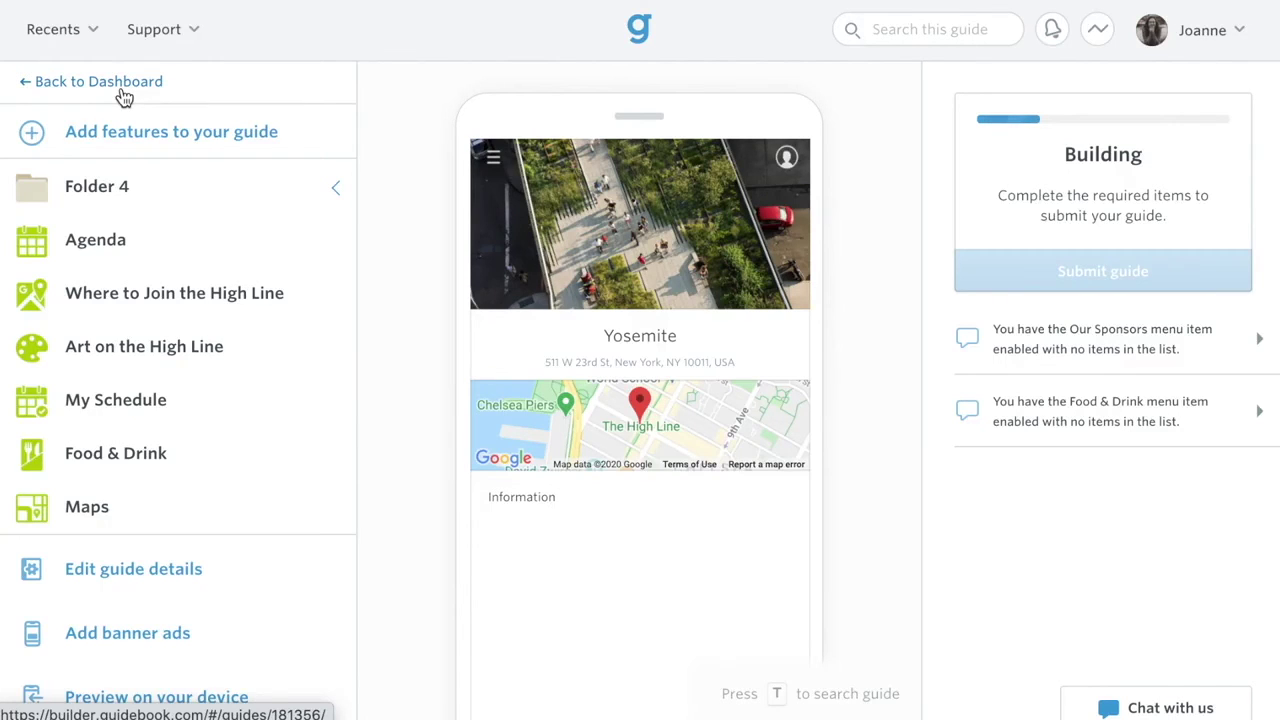
Step: From the dashboard, export the Yosemite guide's Agenda Sessions as an emailed CSV and dismiss the notice
left_click(123, 92)
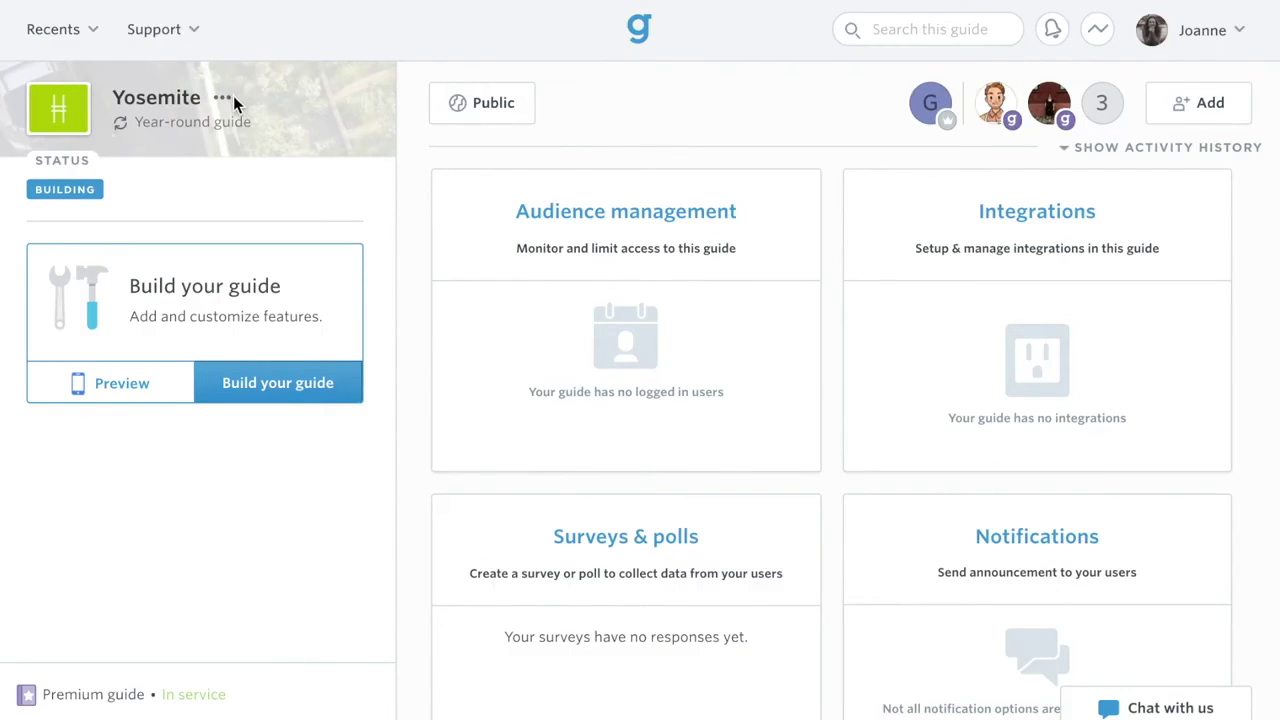
left_click(222, 99)
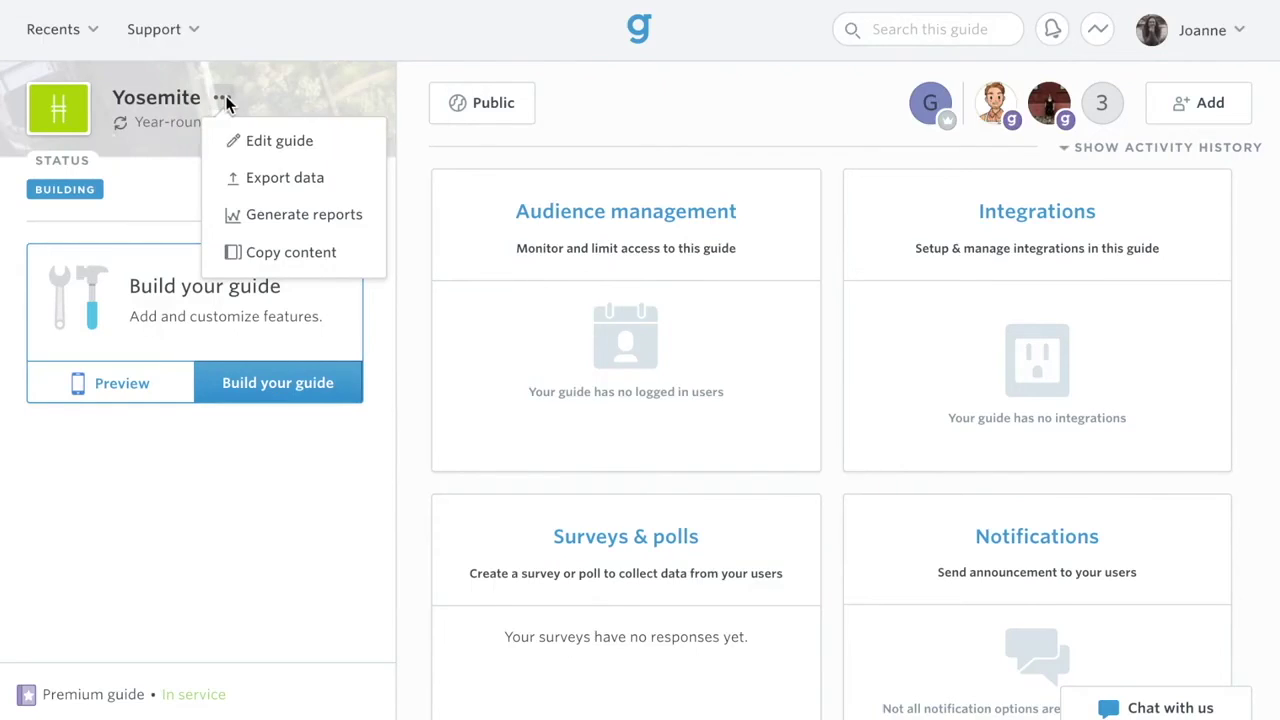
left_click(258, 176)
left_click(266, 303)
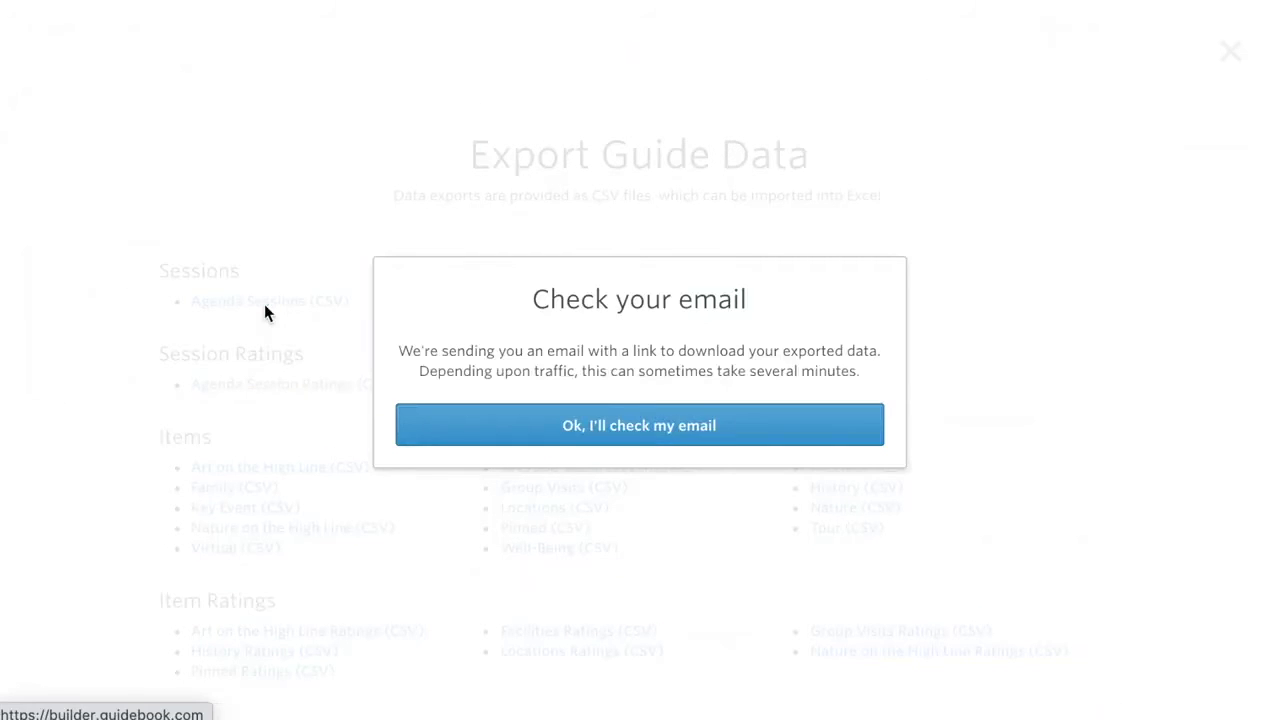
left_click(535, 415)
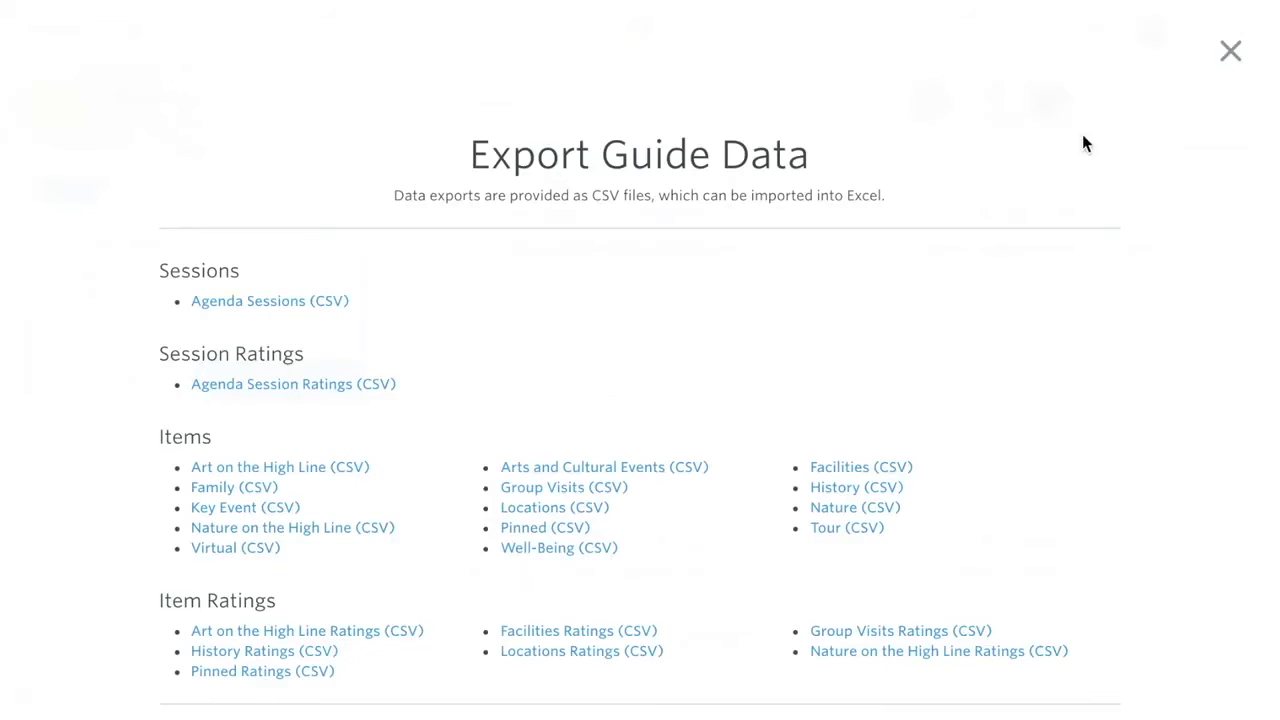
left_click(1232, 51)
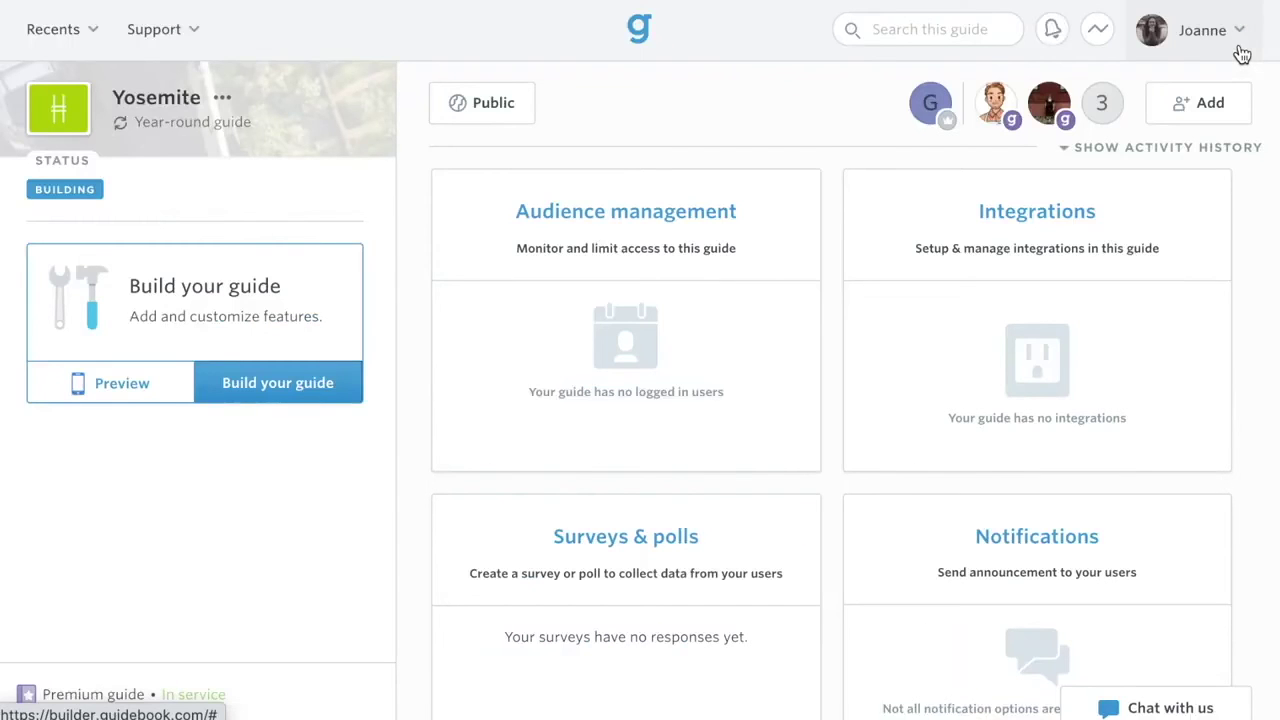
Step: Copy the Guidebook Web Page URL from Promote's Web options, then go back to the dashboard
scroll(526, 416, "down", 1)
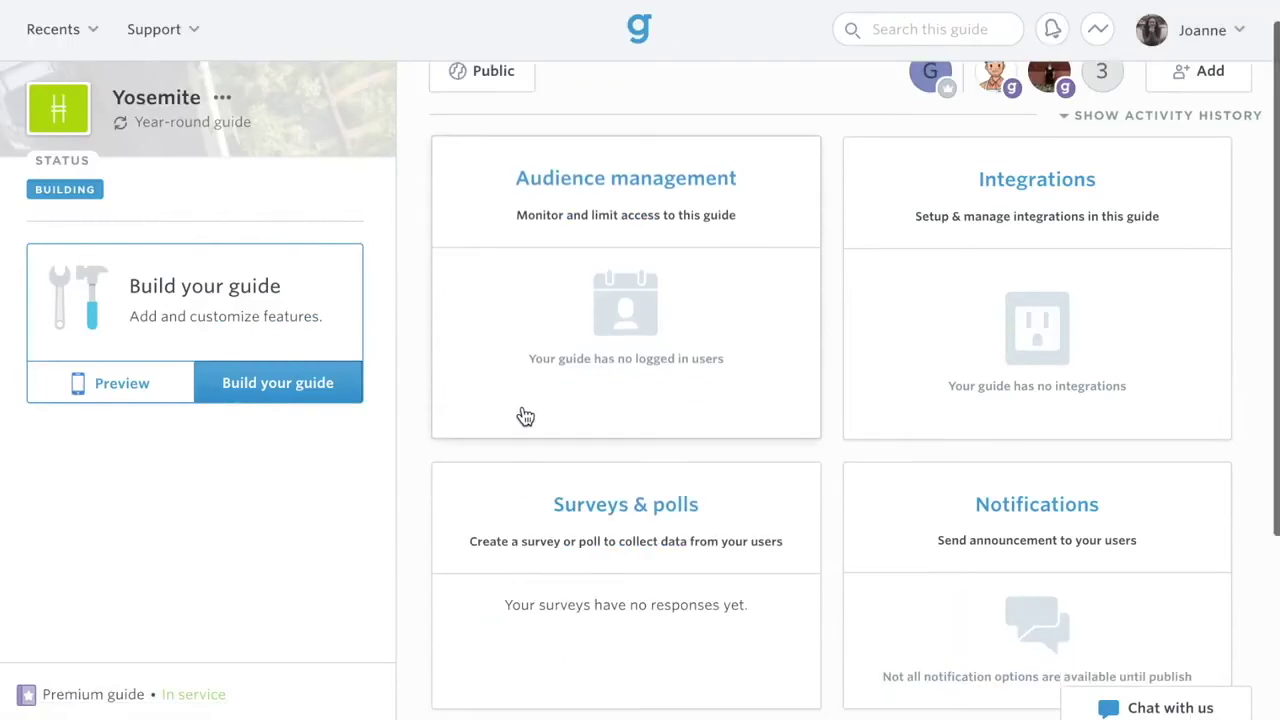
scroll(526, 416, "down", 5)
left_click(622, 574)
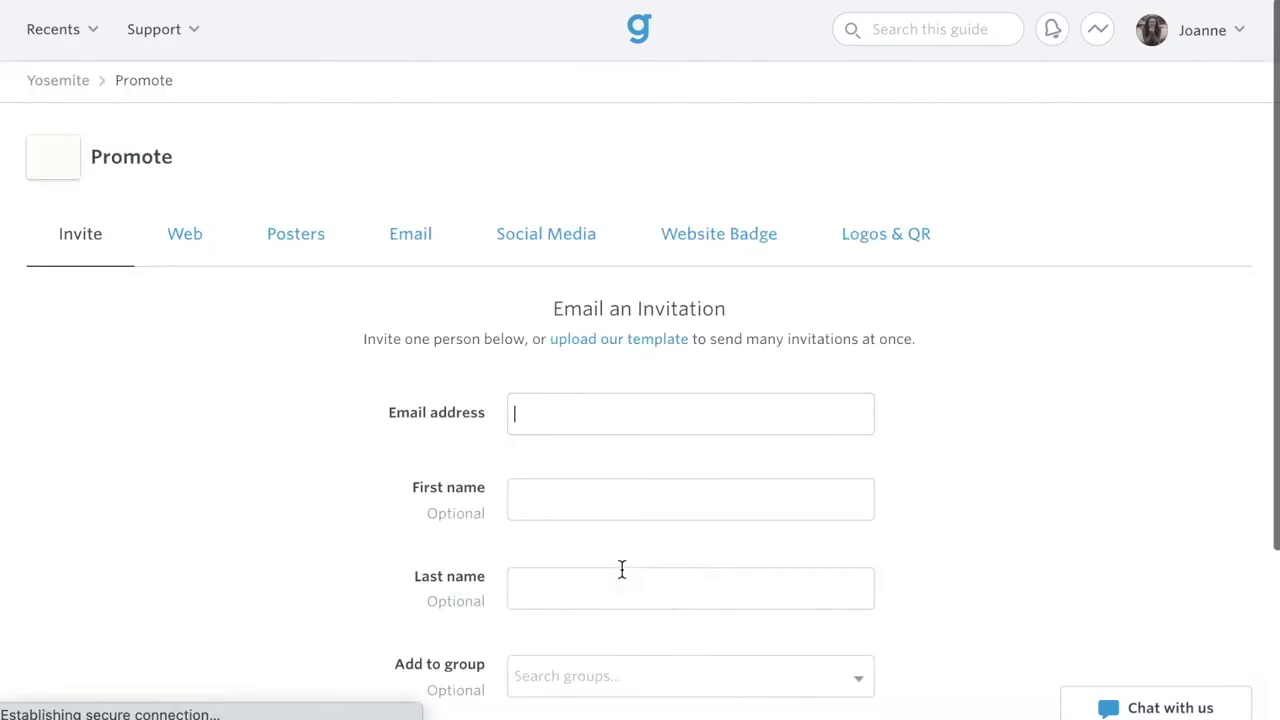
left_click(182, 257)
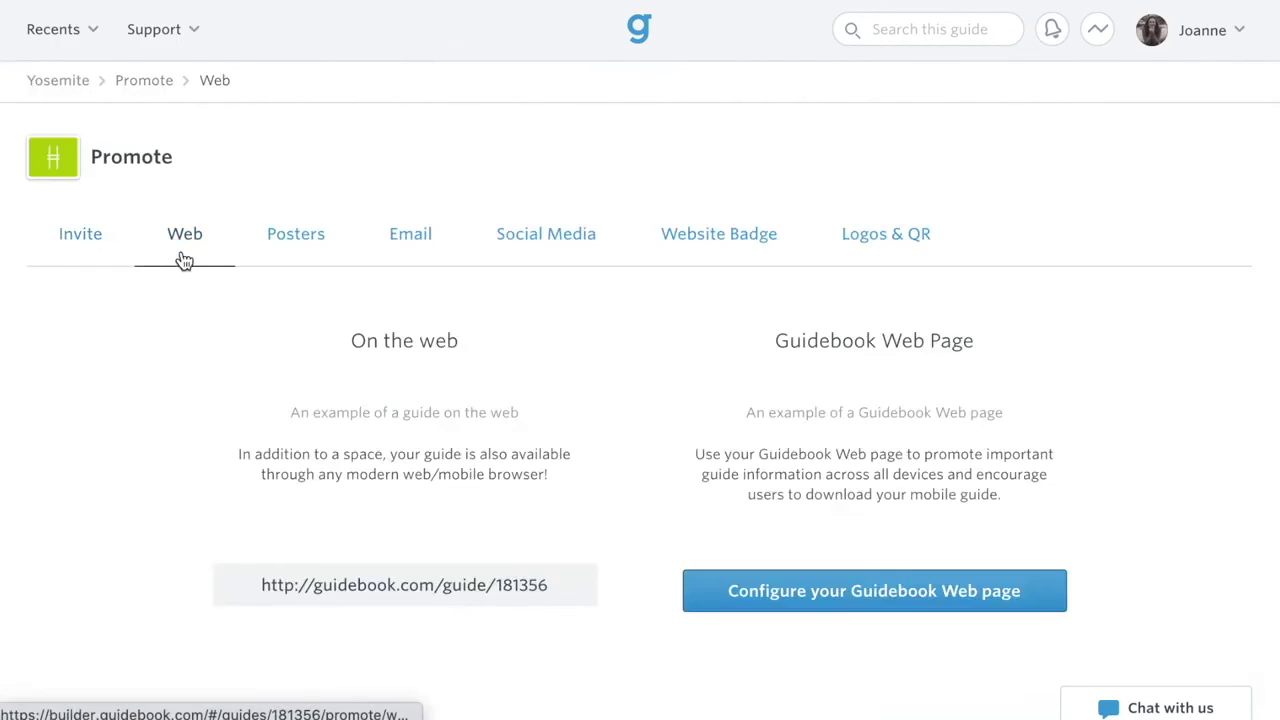
scroll(1009, 580, "down", 4)
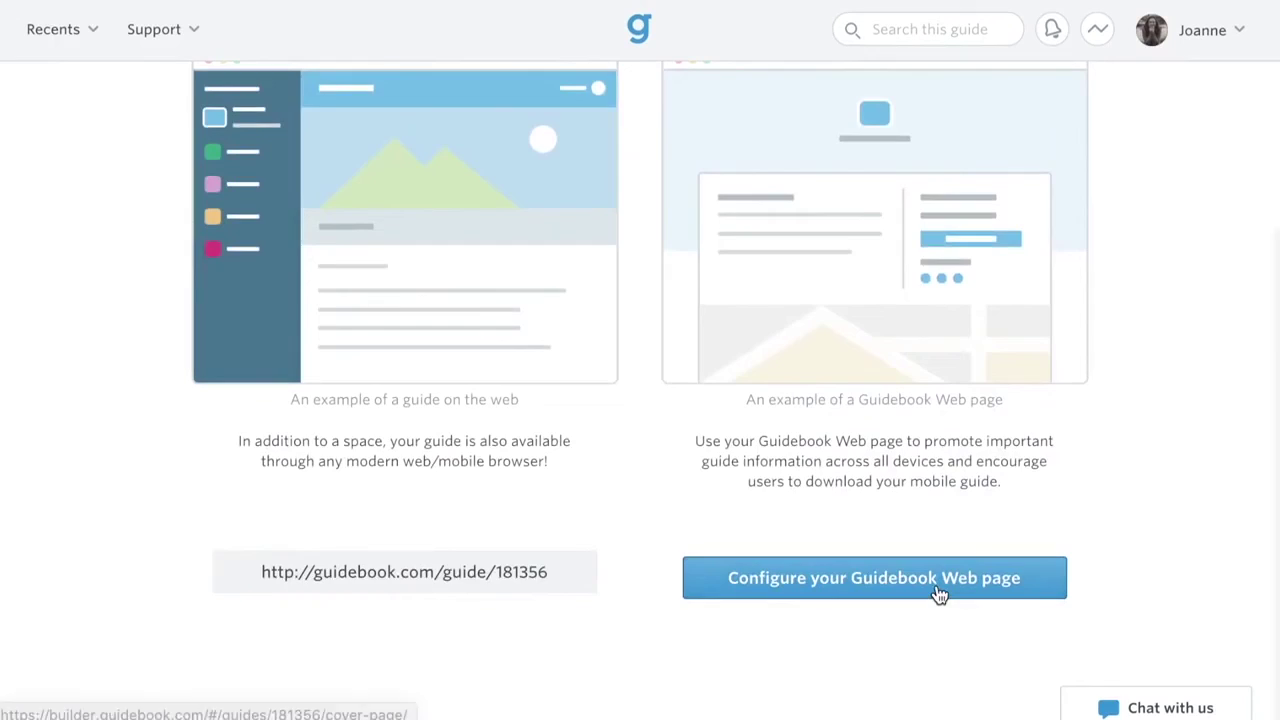
left_click(940, 588)
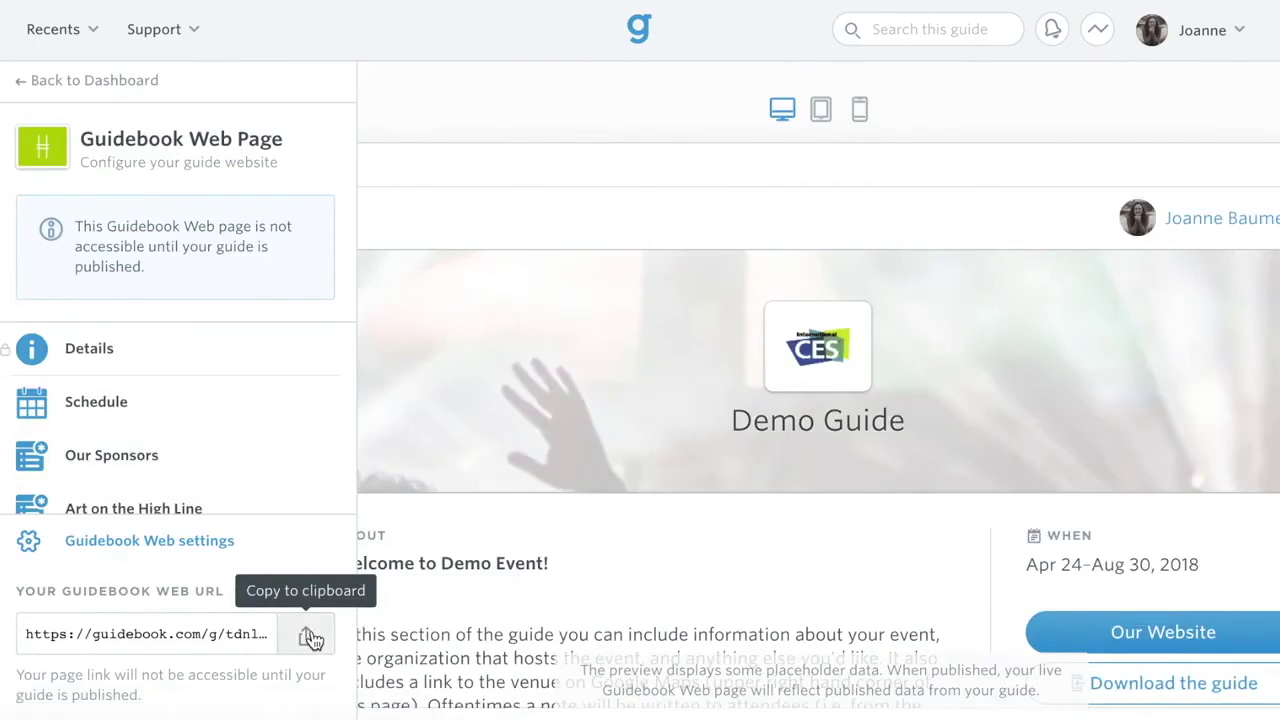
left_click(310, 637)
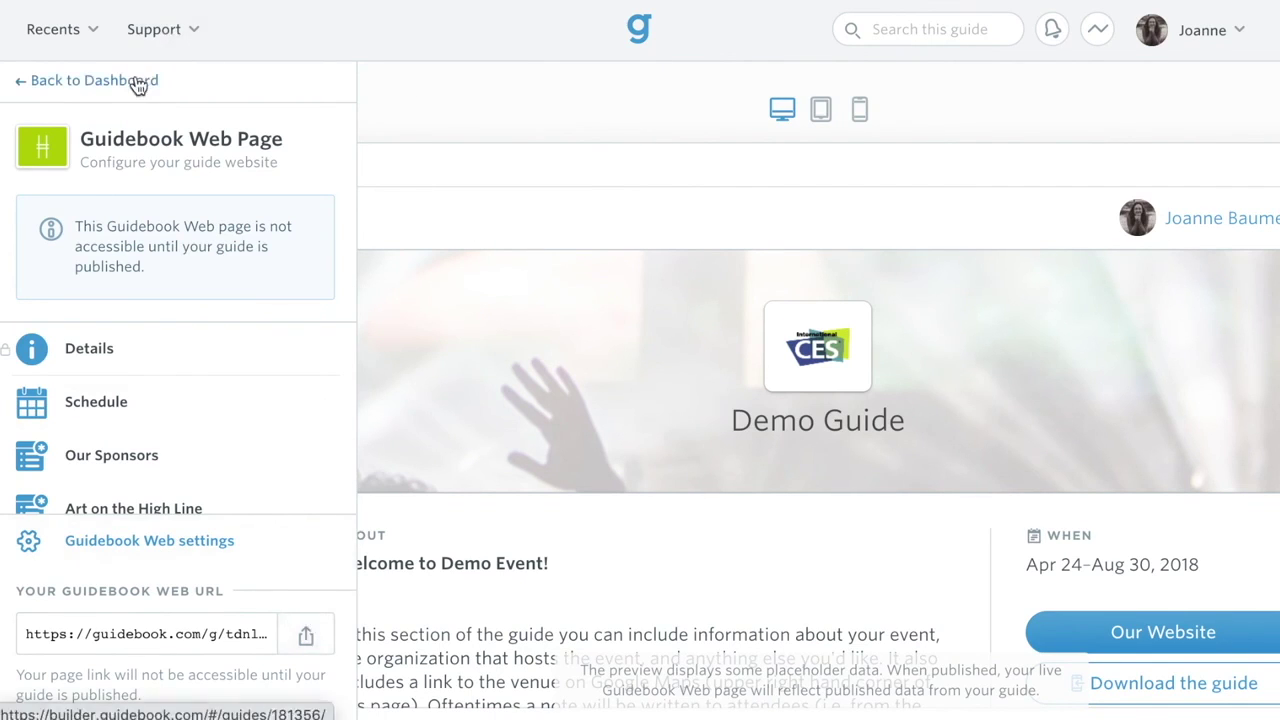
left_click(64, 82)
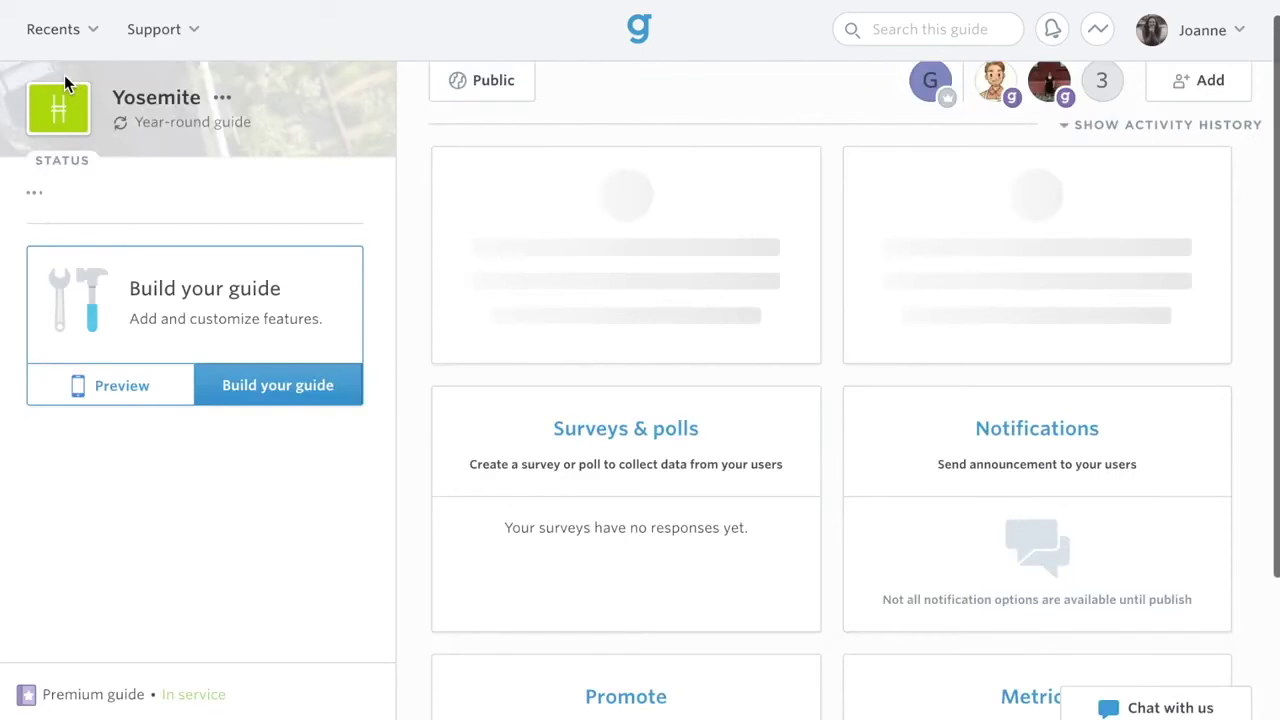
Step: Open Audience management and view the Groups list, which shows 0 groups
left_click(657, 328)
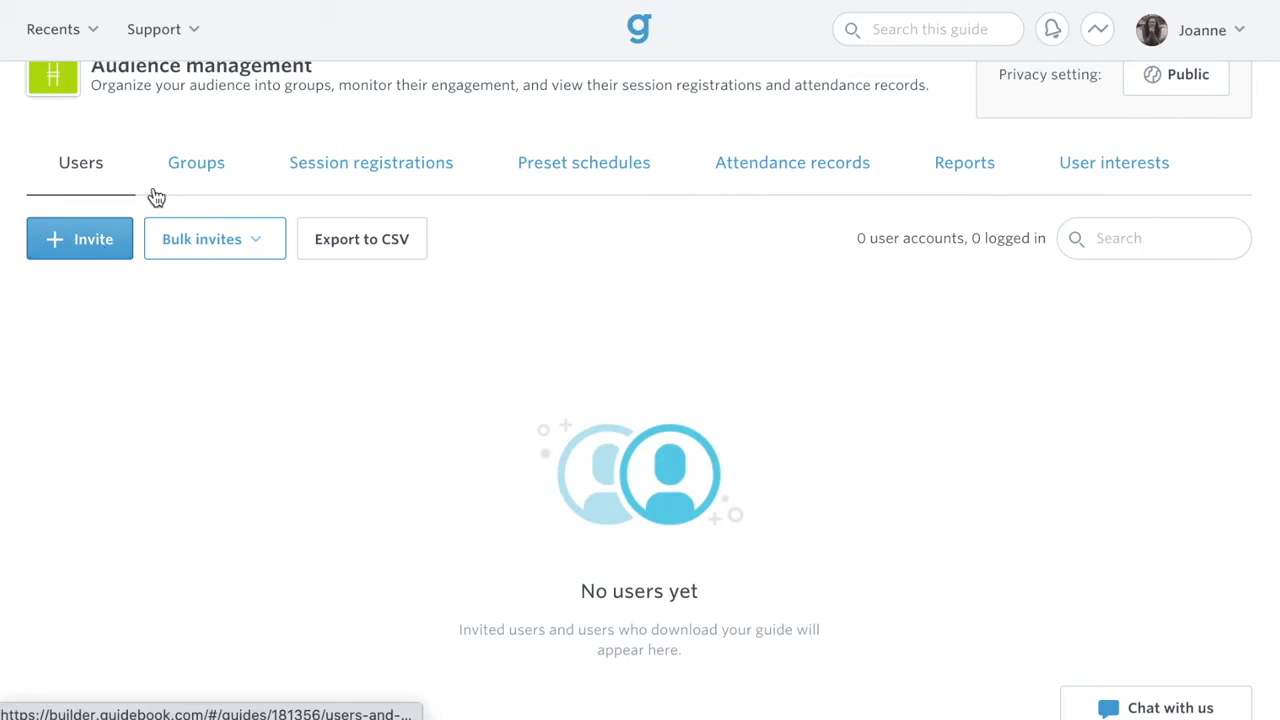
left_click(197, 166)
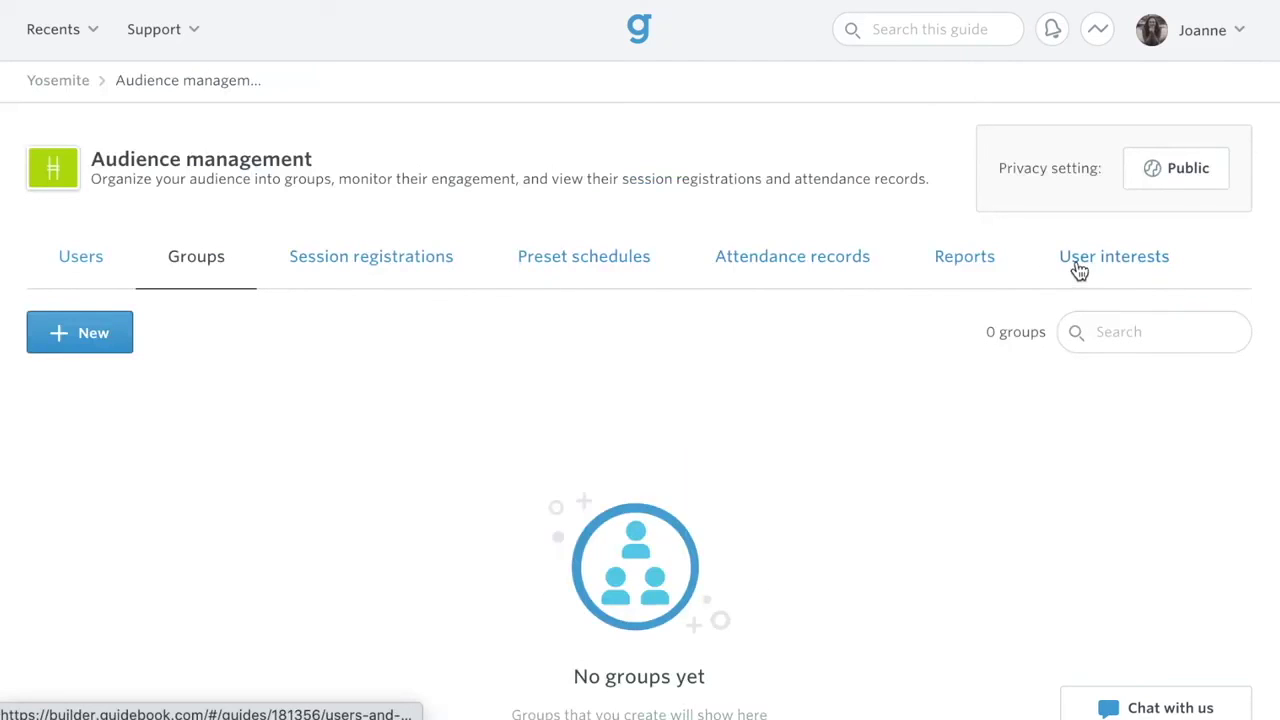
Step: Revisit the Promote tools from the Yosemite dashboard, then return and scroll down to the Metrics card
left_click(57, 82)
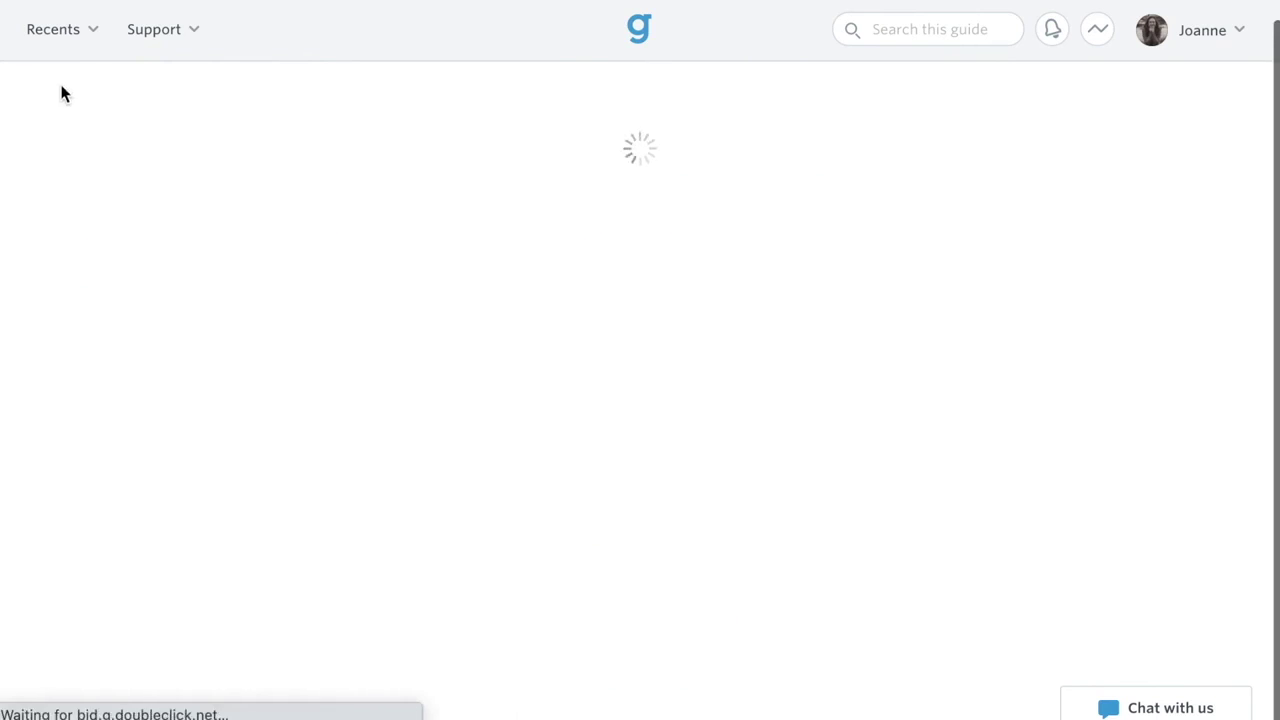
scroll(1043, 429, "down", 2)
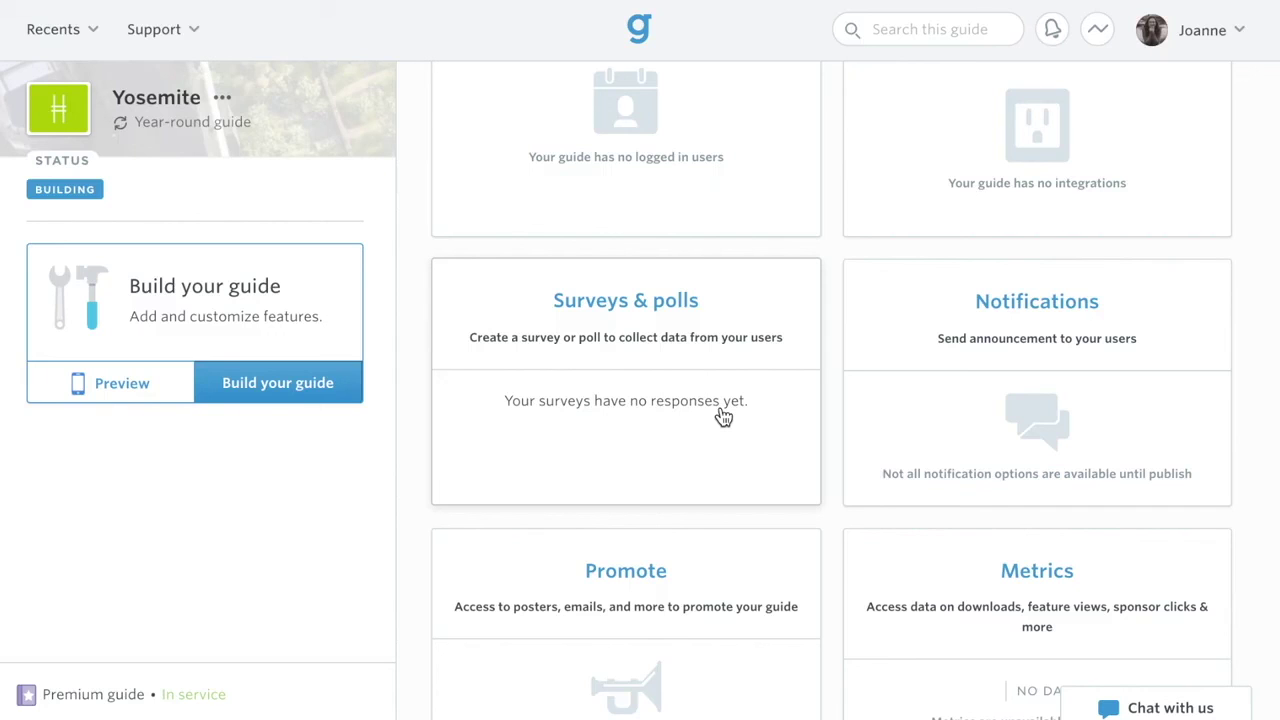
scroll(723, 415, "down", 1)
left_click(663, 514)
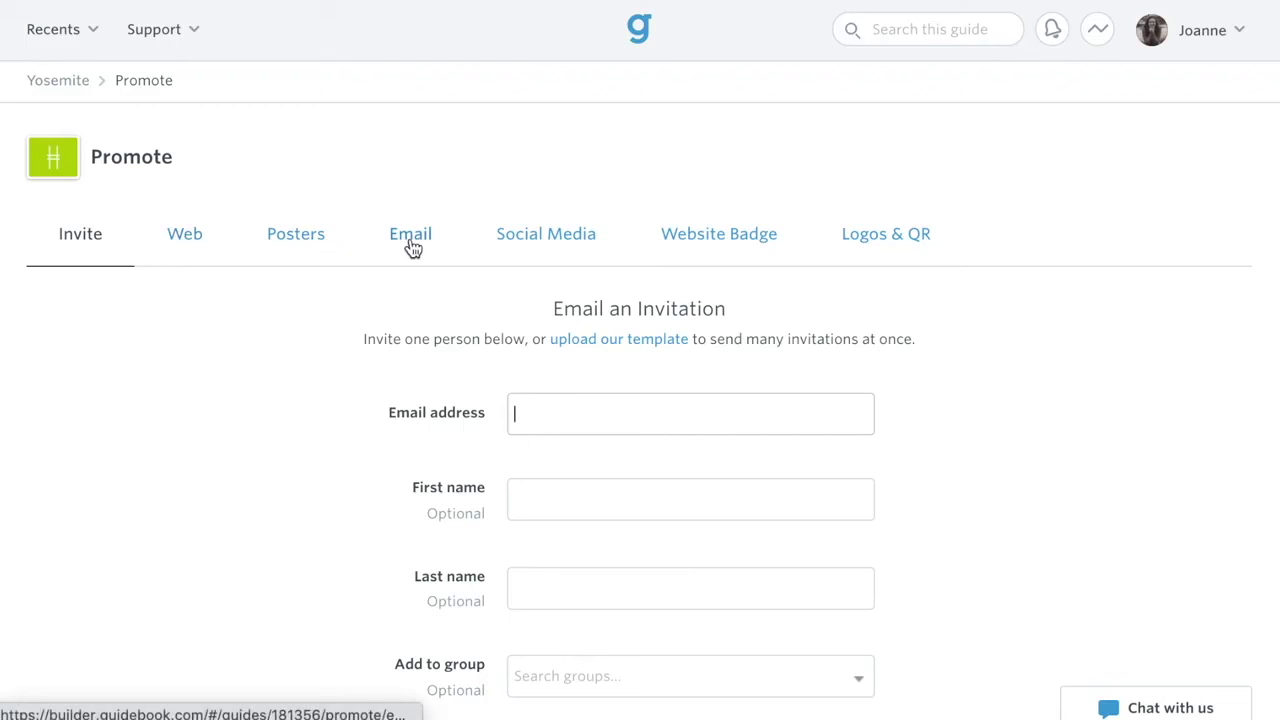
left_click(62, 84)
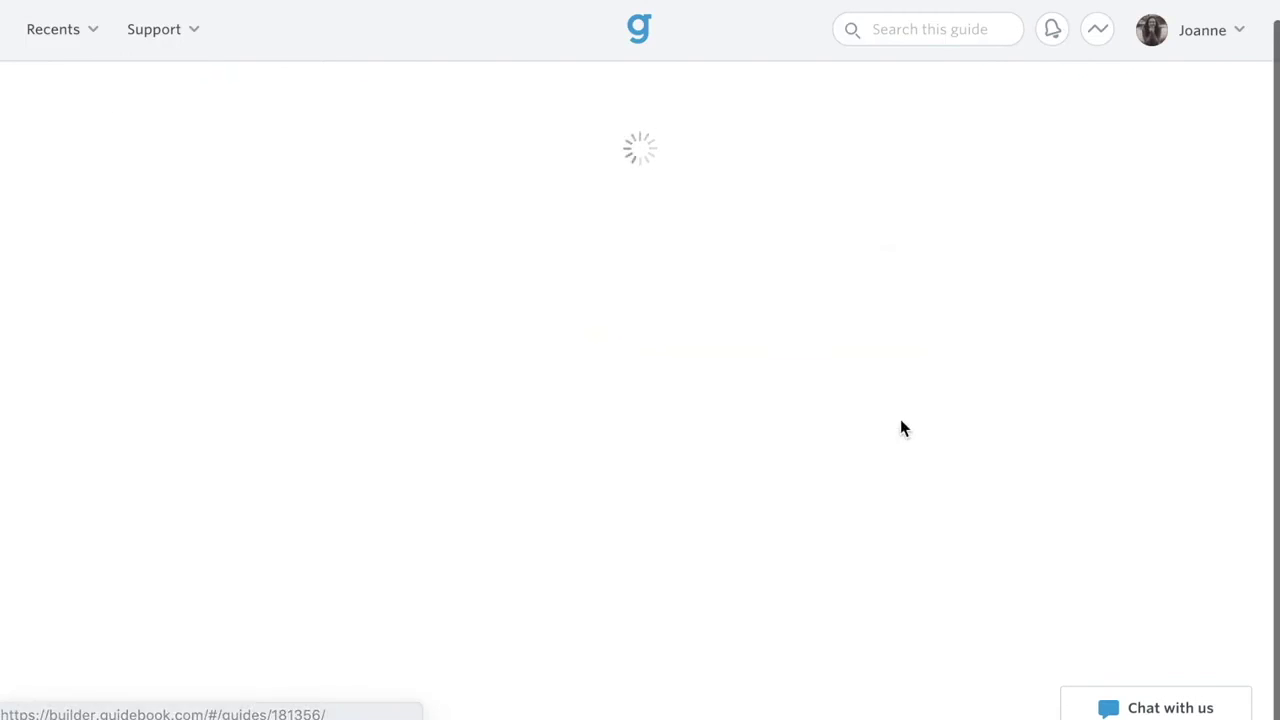
scroll(929, 443, "down", 2)
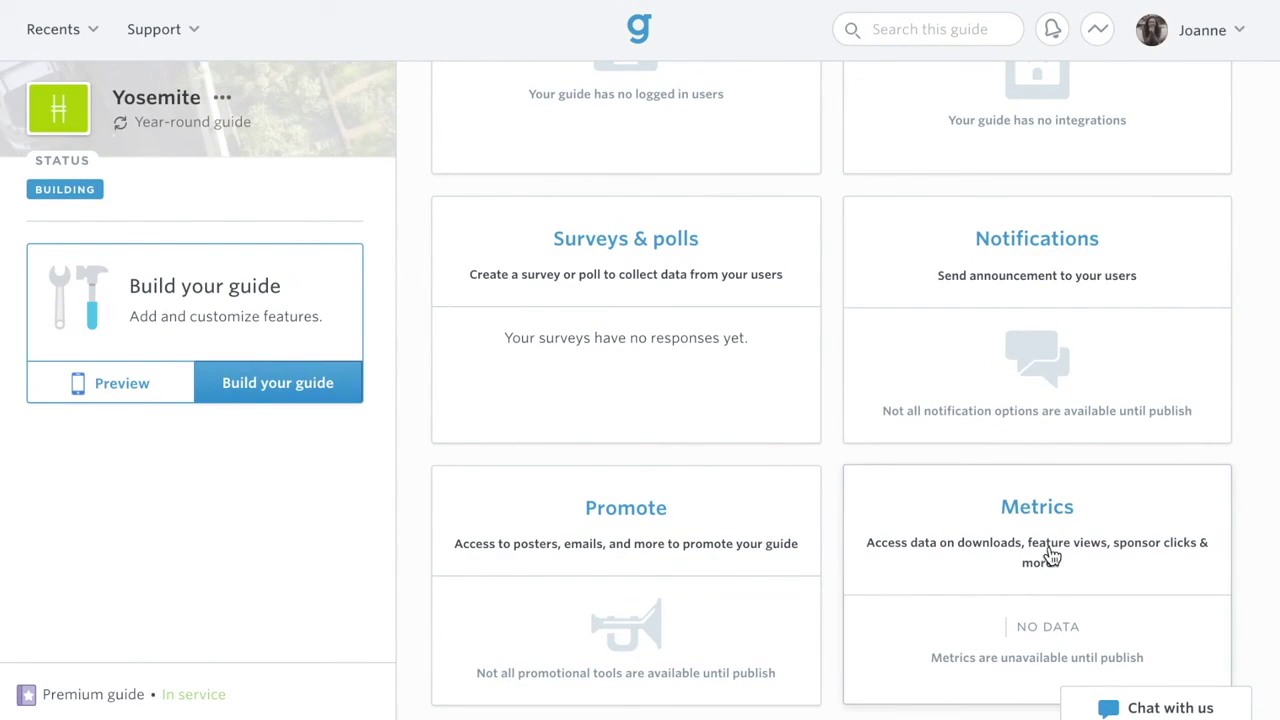